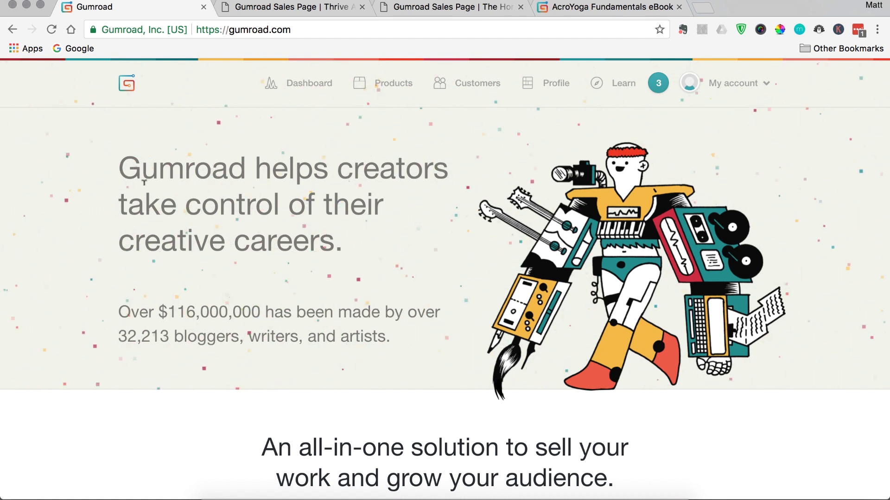
Go from the Dashboard to the Products list and start adding a new product
click(285, 93)
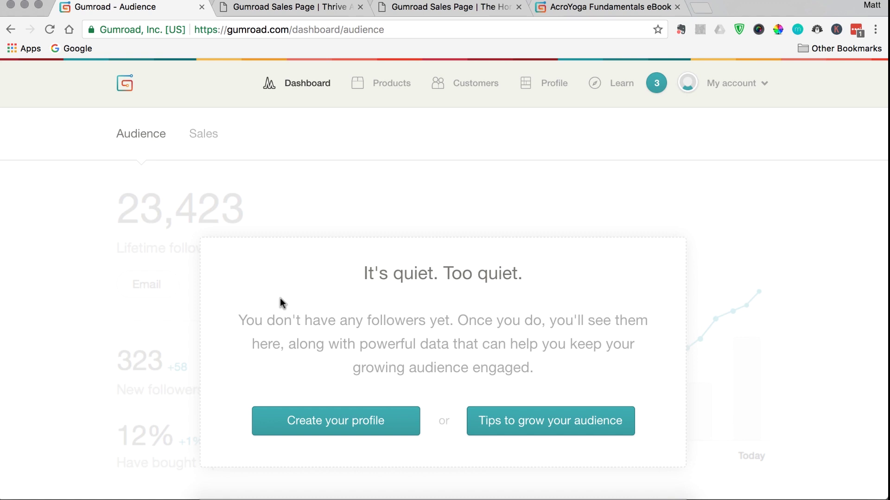
click(379, 83)
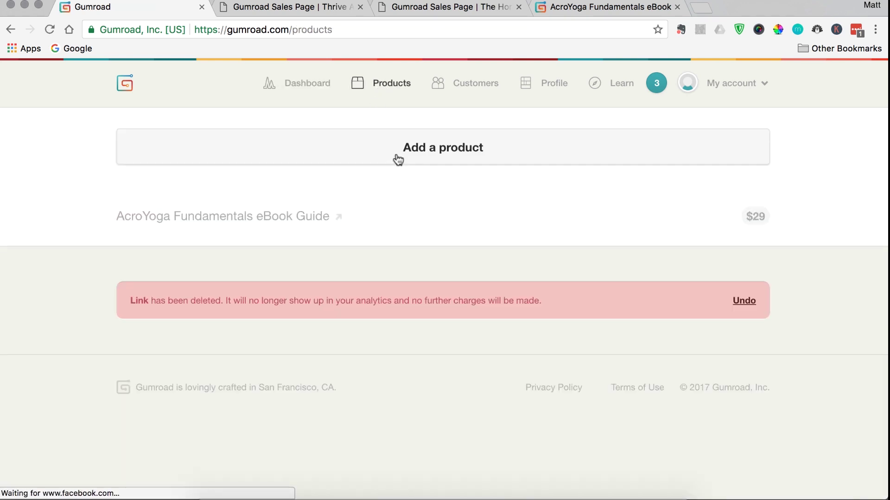
click(398, 161)
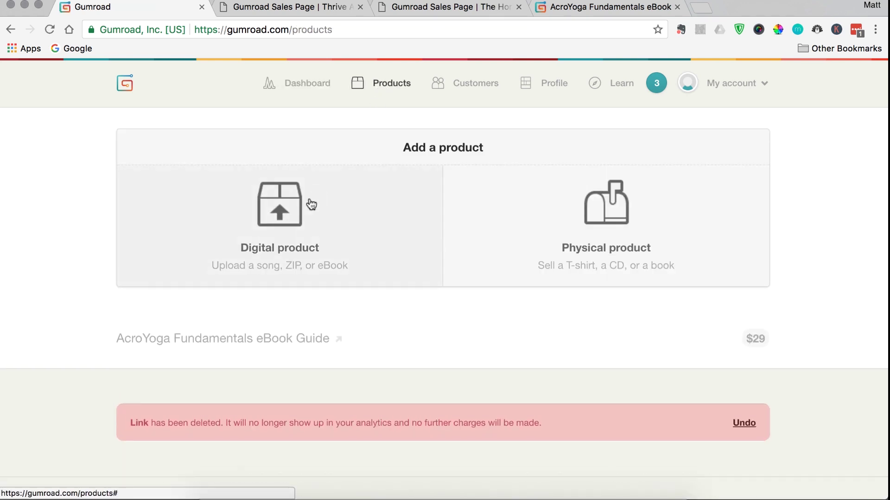
Choose a digital one-time product and name it AcroYoga Fundamentals eBook
click(281, 220)
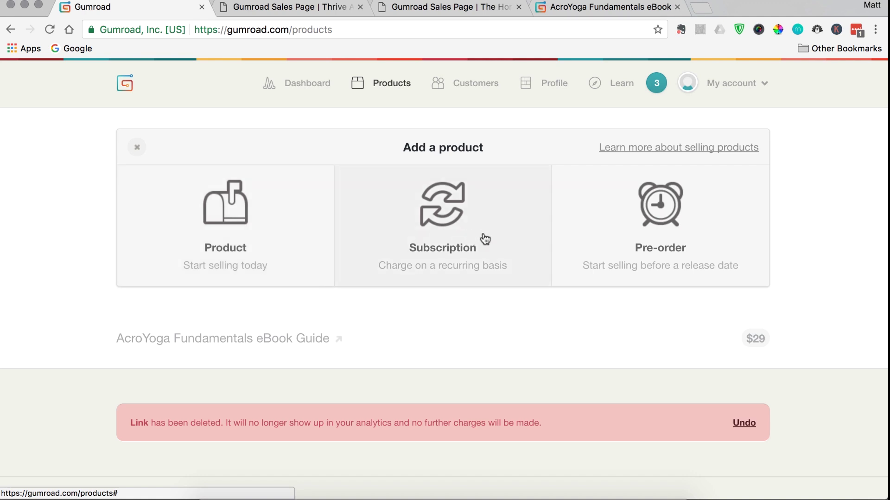
click(214, 227)
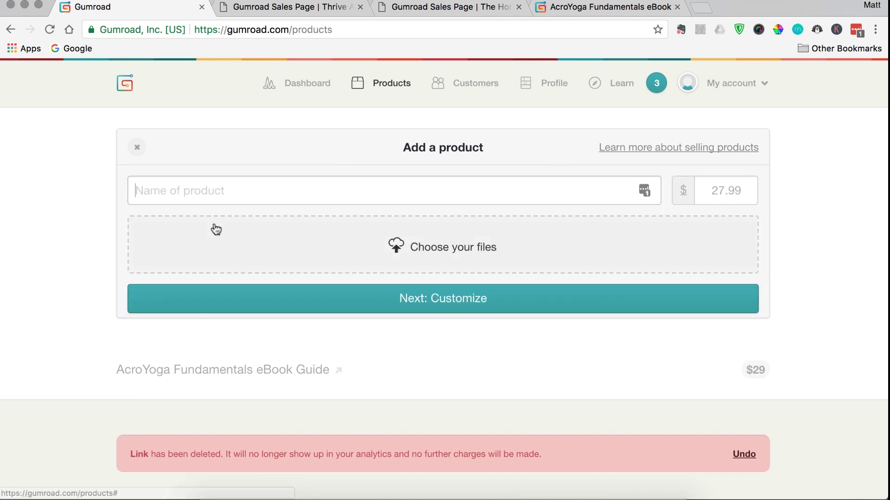
click(242, 188)
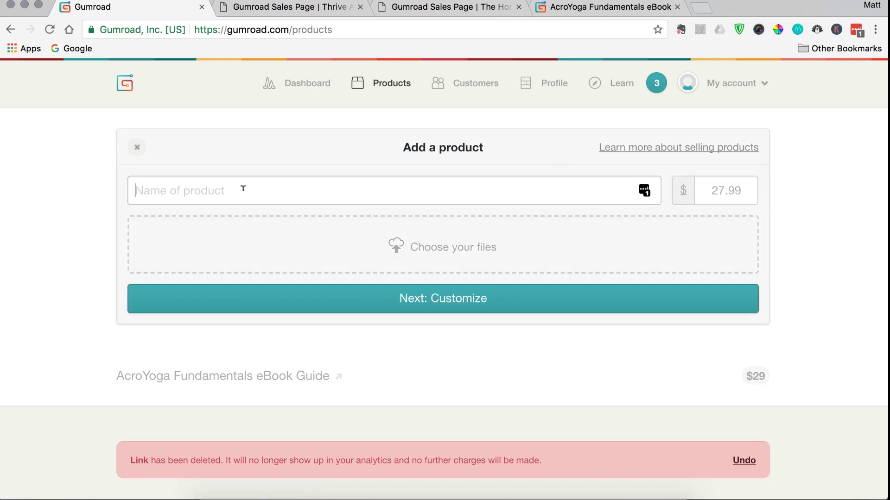
text(Acr)
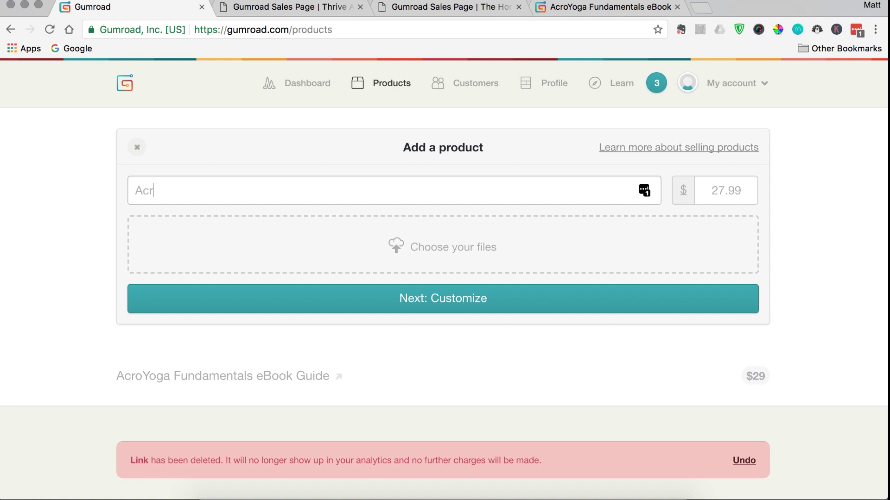
text(oYoga F)
text(undamenta)
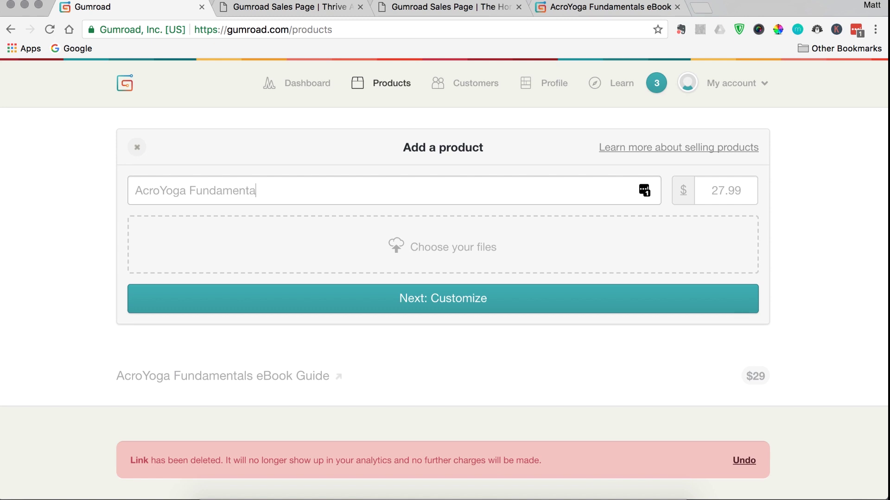
text(ls eBook)
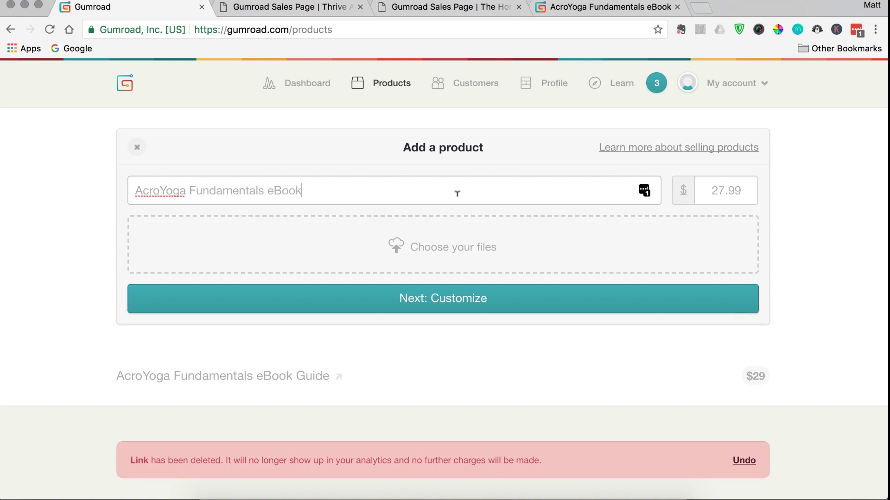
Price it at 29.99, attach the existing AcroYoga beginner guide PDF, and create it
drag(706, 190, 760, 197)
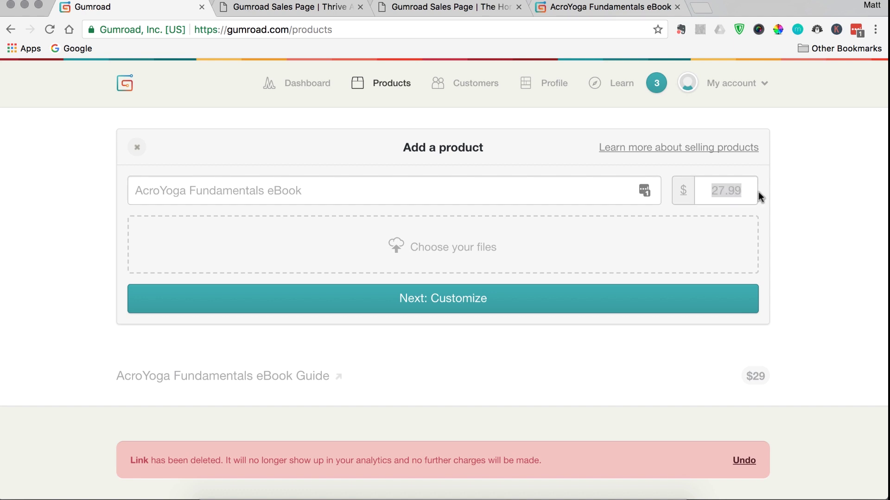
text(29)
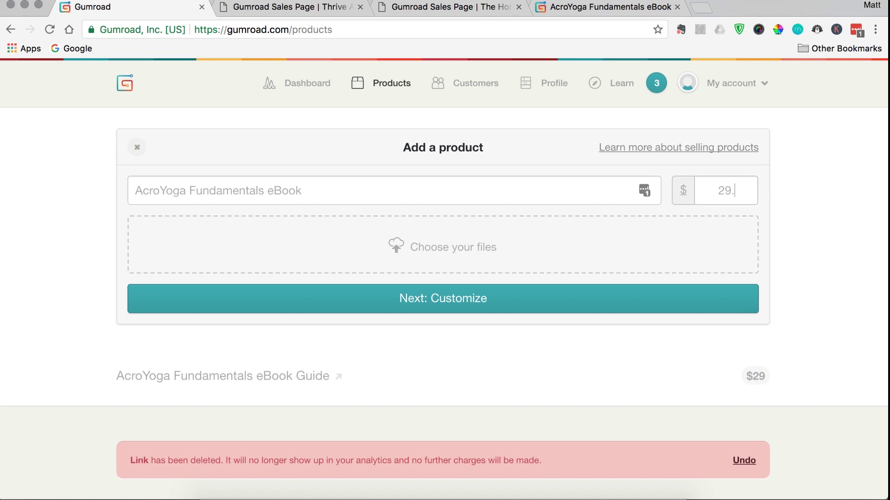
text(.99)
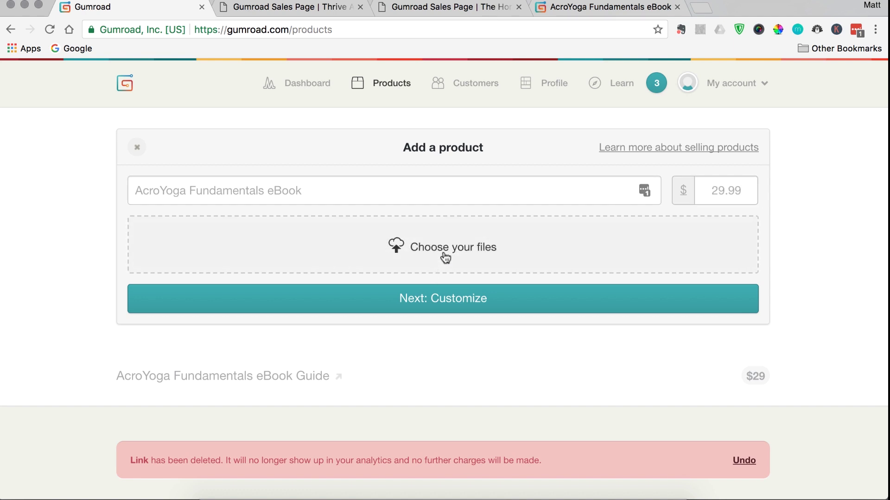
click(444, 254)
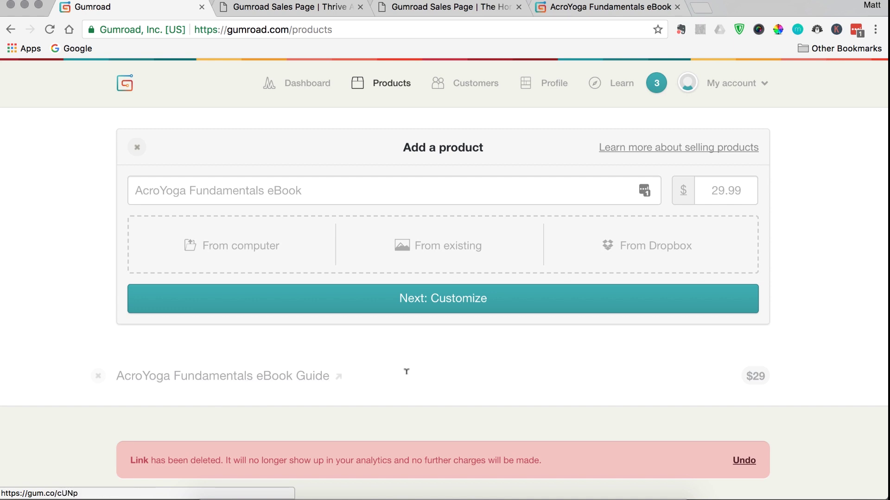
click(452, 254)
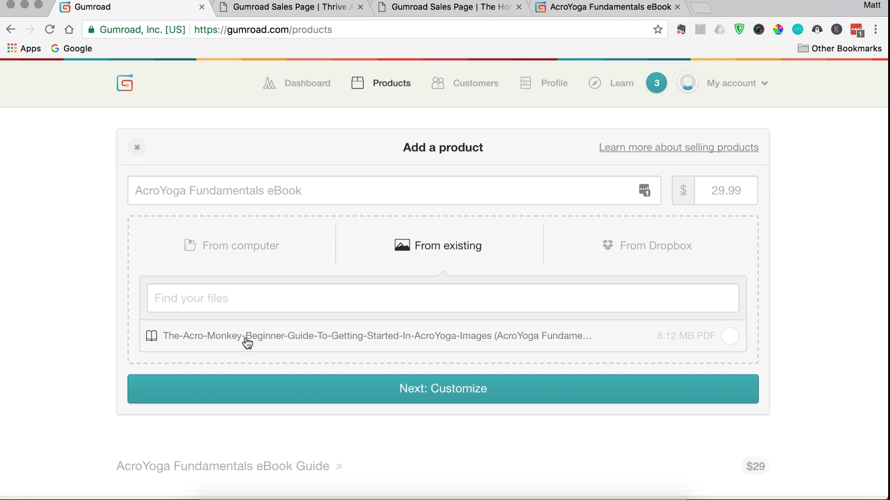
click(246, 339)
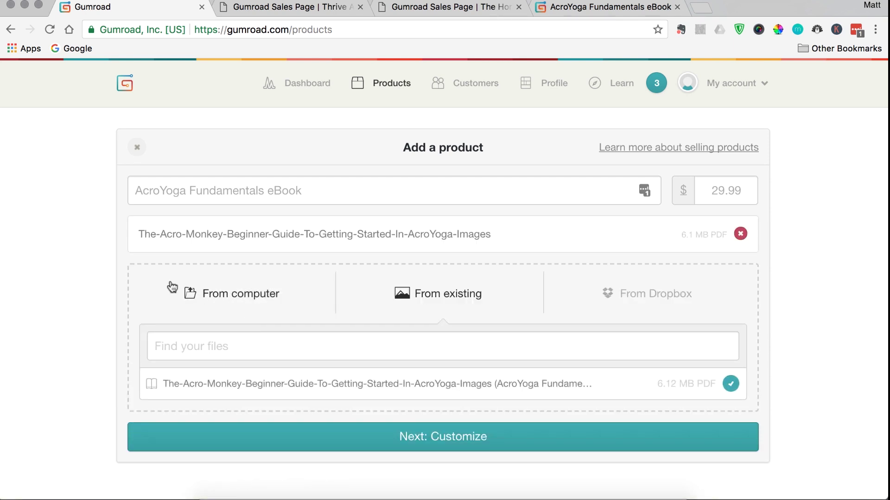
click(431, 441)
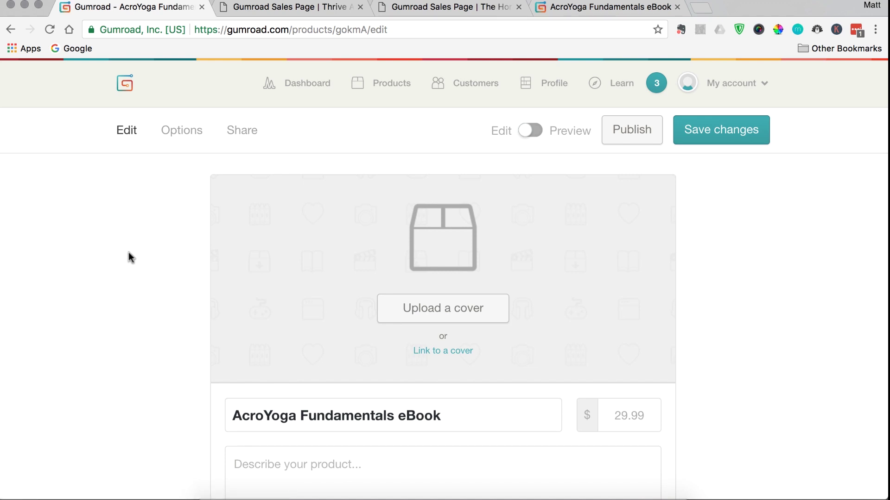
Upload AcroYoga_eBook_Cover.jpg as the product's cover image
click(423, 308)
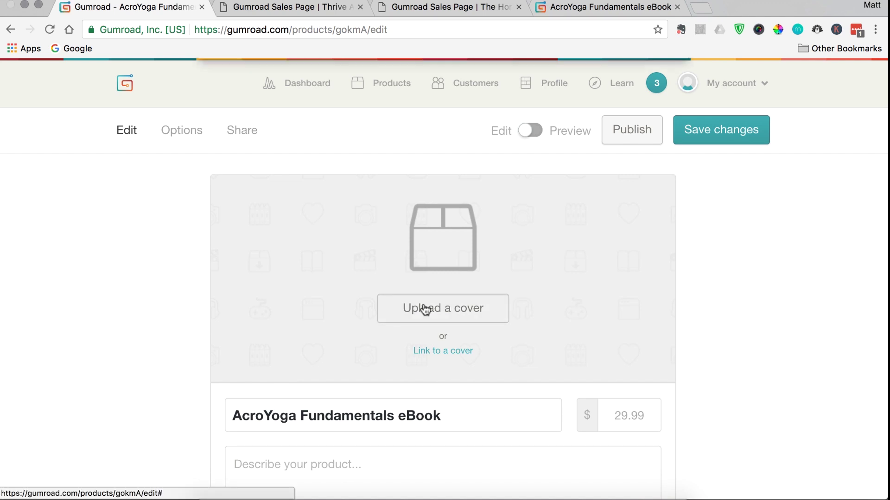
double_click(378, 115)
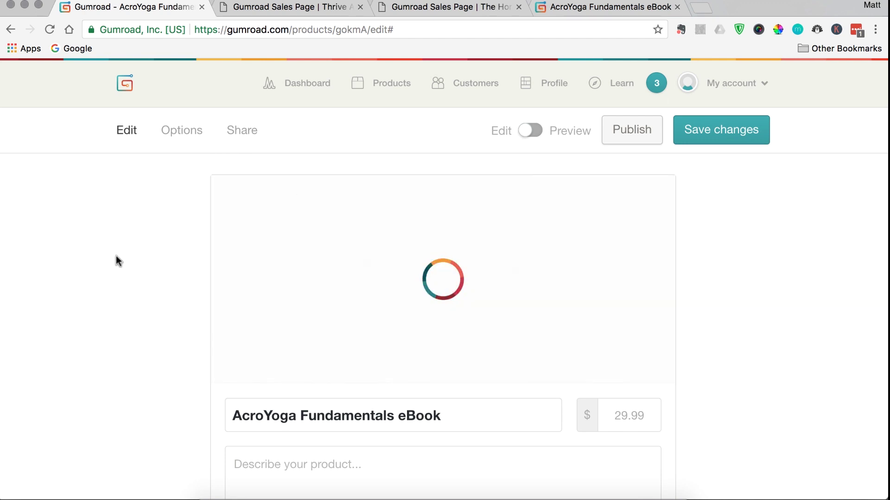
scroll(151, 182, down, 1)
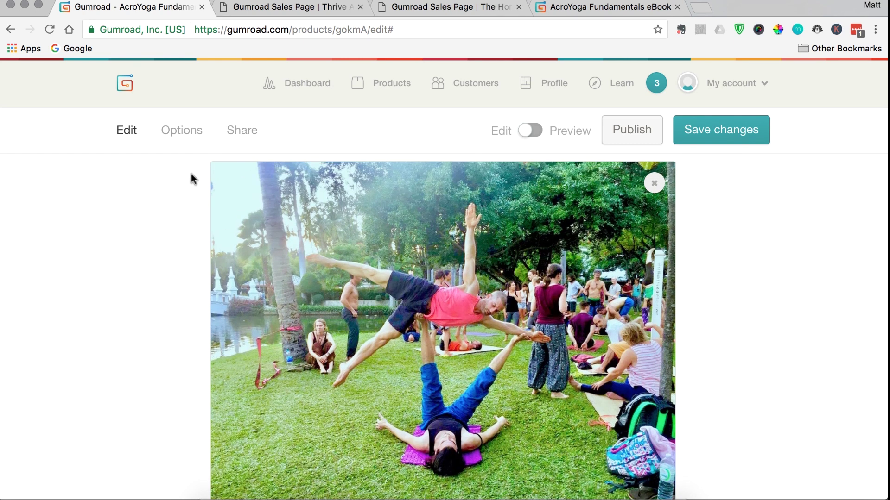
scroll(171, 183, down, 3)
scroll(170, 186, up, 2)
scroll(158, 181, up, 2)
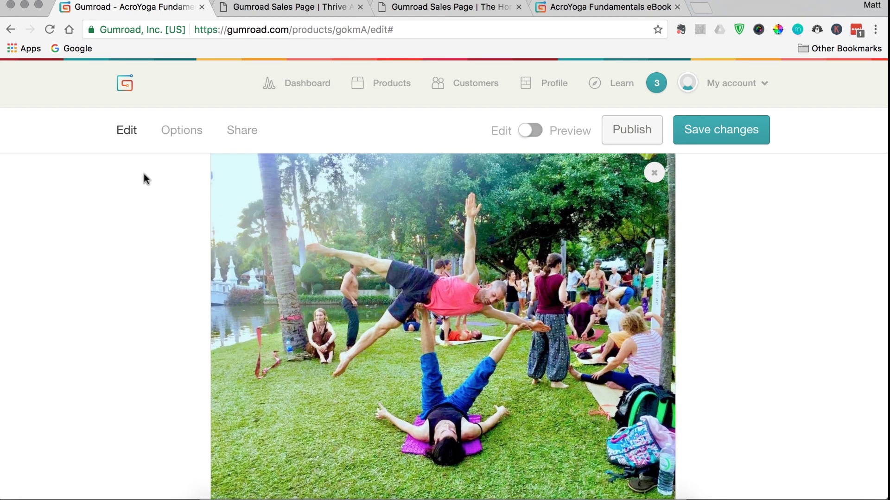
scroll(130, 180, up, 1)
scroll(93, 253, down, 2)
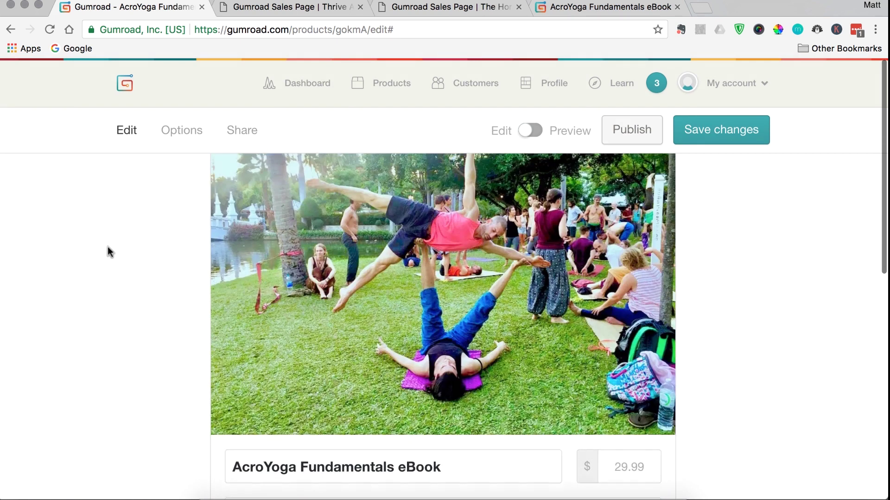
scroll(111, 250, down, 6)
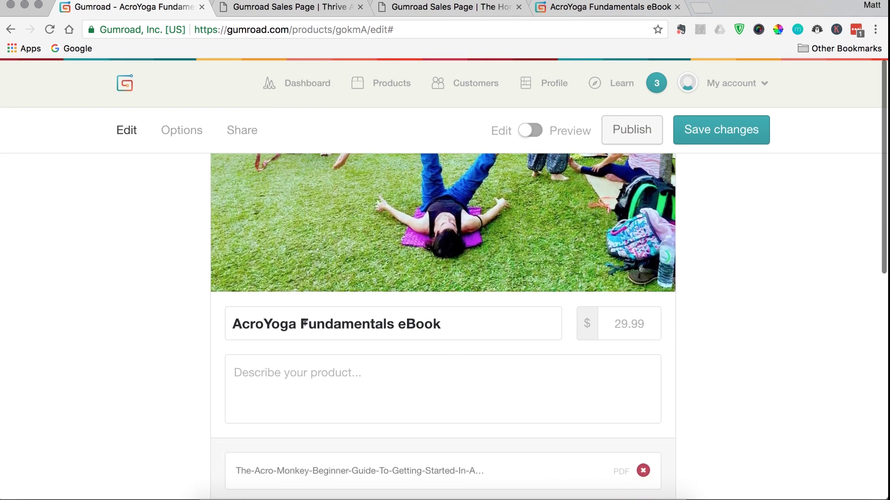
click(415, 375)
text(Learn AcroYo)
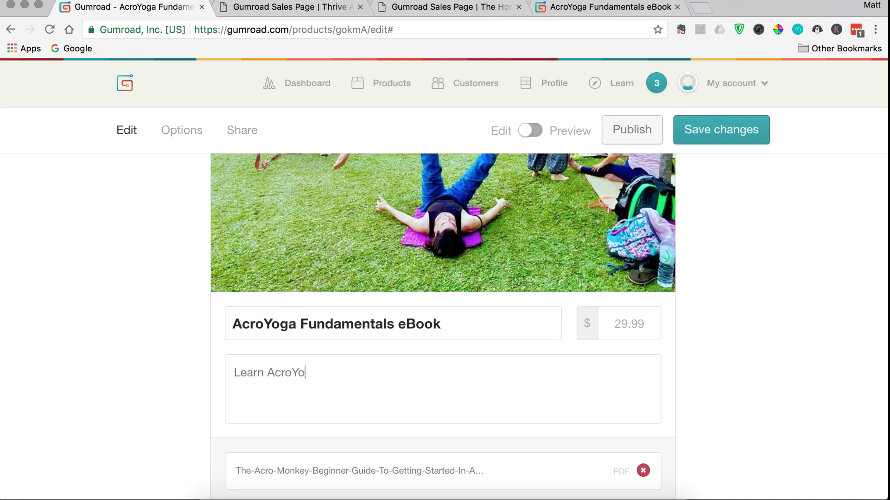
Enter the description 'Learn AcroYoga today!' and check the attached file below it
text(ga today!)
scroll(177, 396, down, 5)
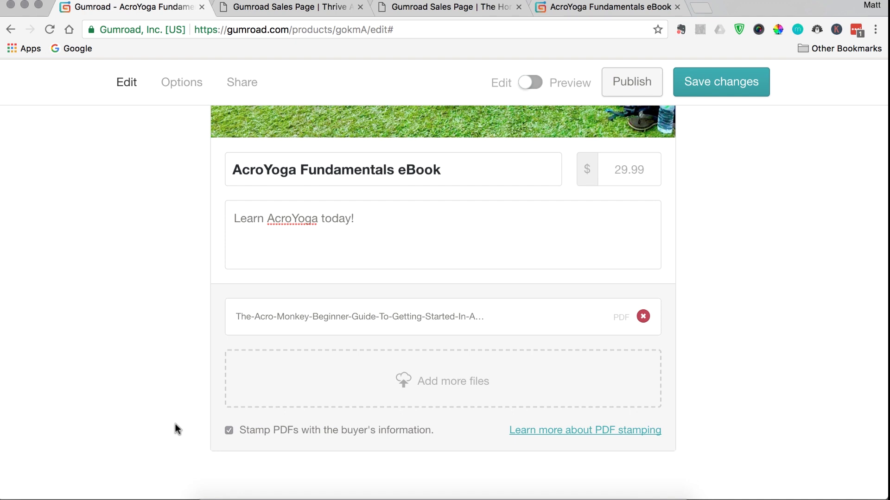
scroll(175, 424, up, 10)
click(181, 133)
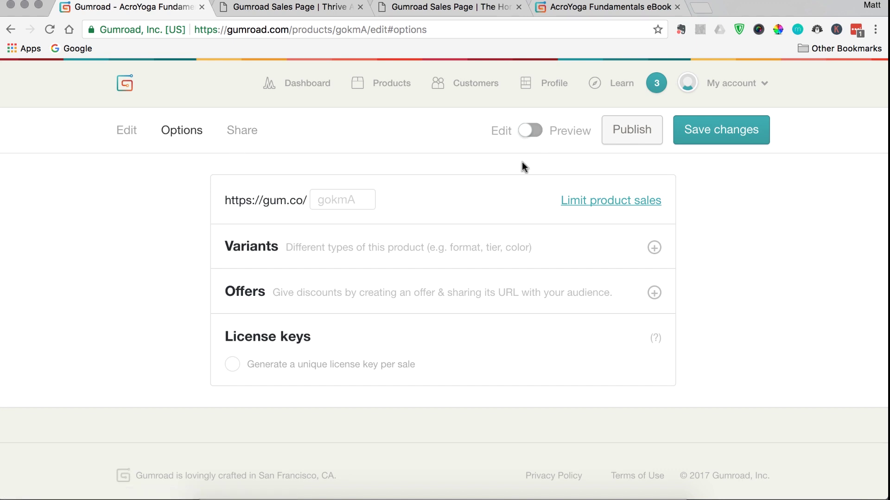
Flip the Edit/Preview toggle to Preview, saving the eBook's changes
click(528, 131)
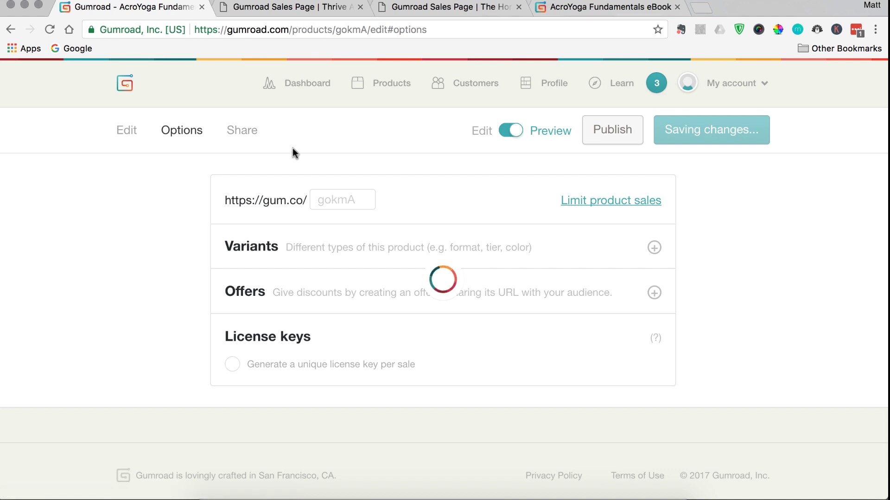
In Purchase flow, set the button to 'Buy this' and the summary to 'You'll get an eBook'
scroll(173, 314, down, 2)
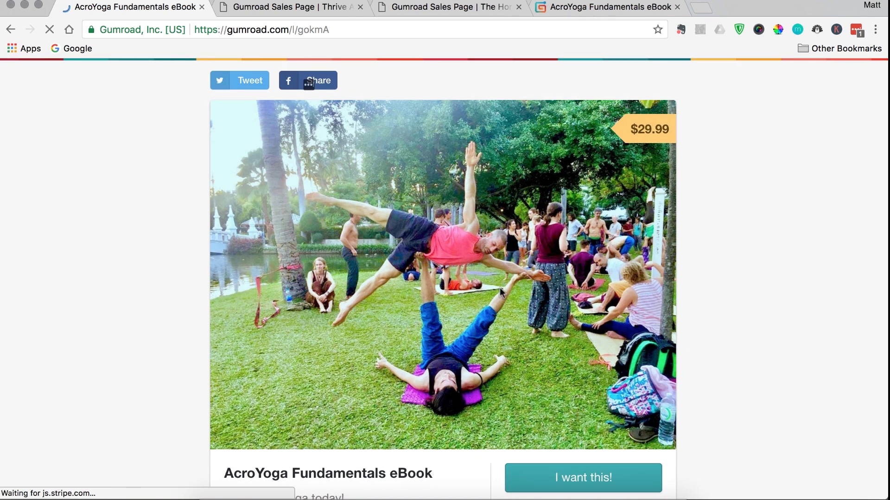
scroll(456, 291, down, 5)
scroll(455, 291, down, 1)
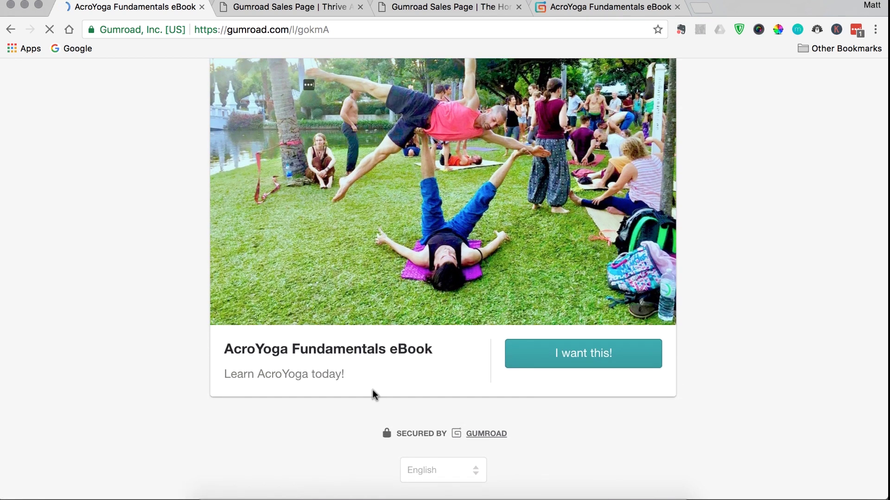
scroll(44, 375, up, 5)
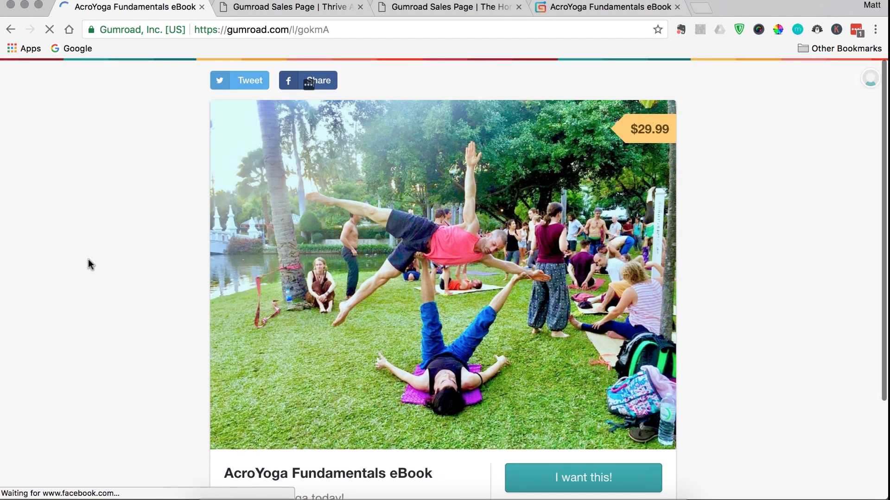
scroll(69, 204, up, 4)
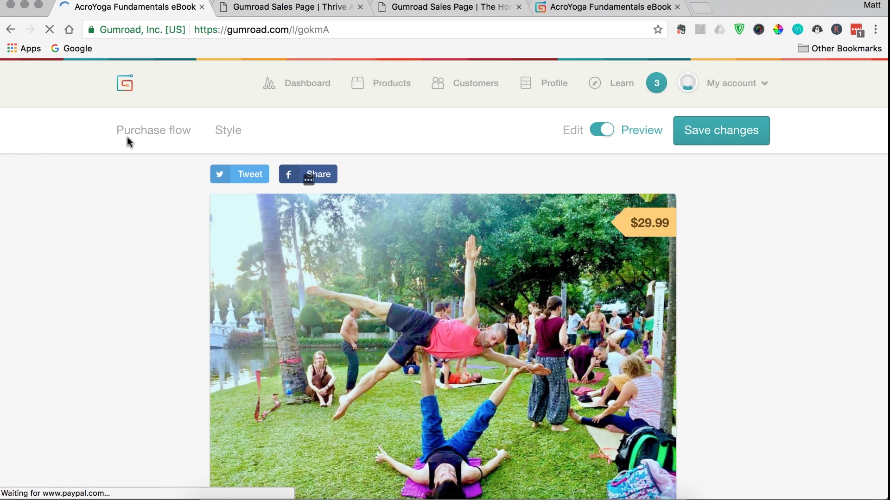
click(141, 137)
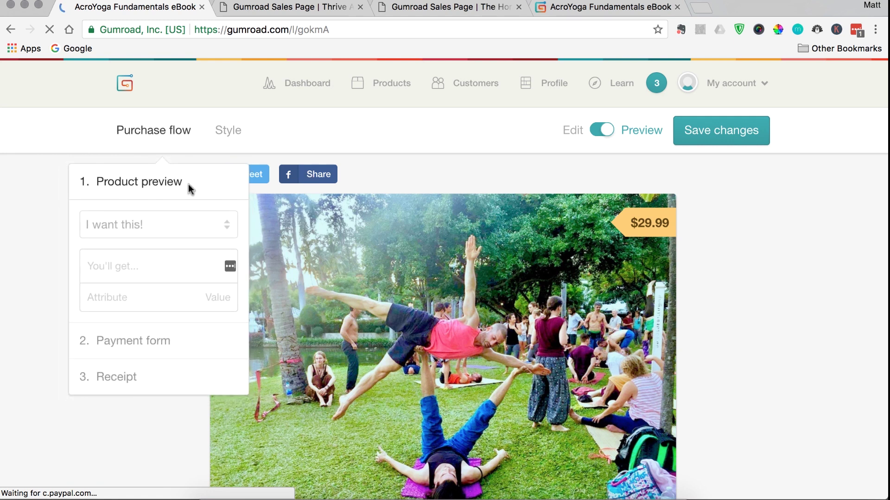
click(130, 229)
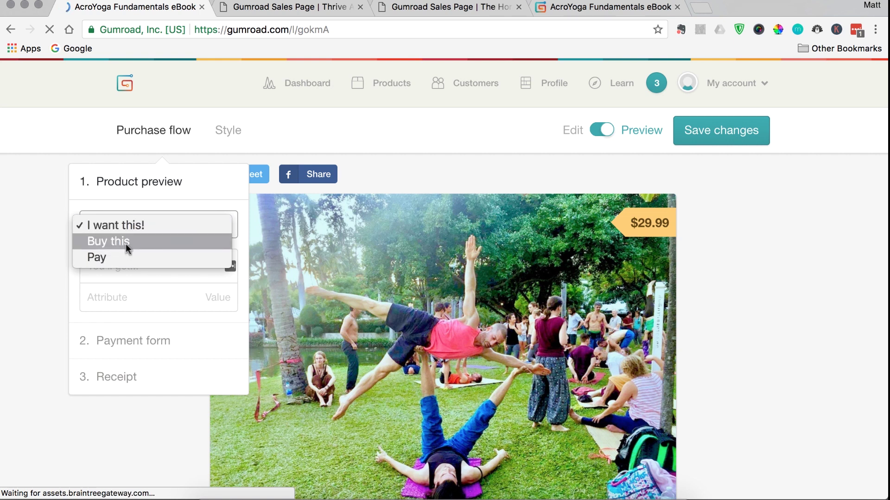
click(126, 242)
click(113, 267)
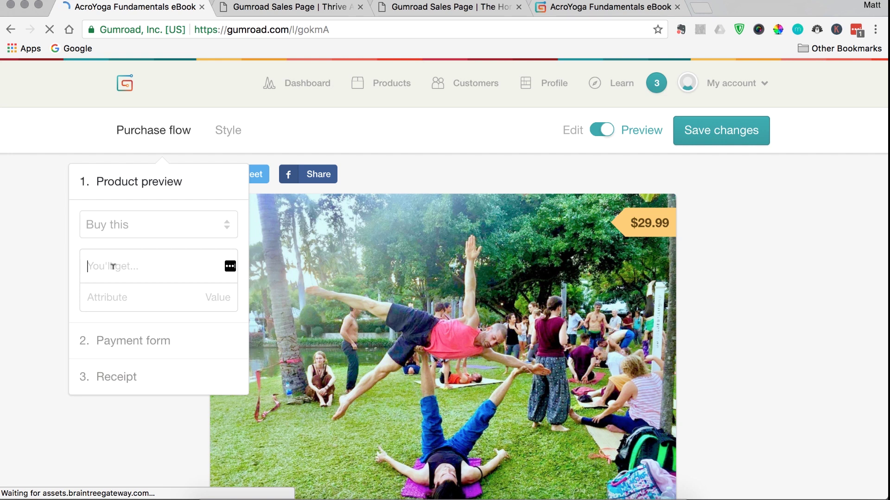
text(Y)
text(et an eBook)
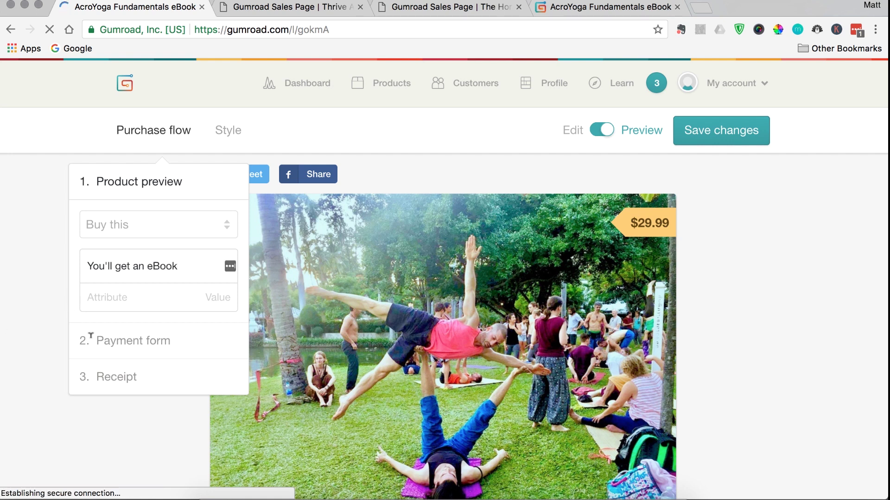
Open the Payment form step and toggle 'Require shipping information' on, then back off
click(106, 342)
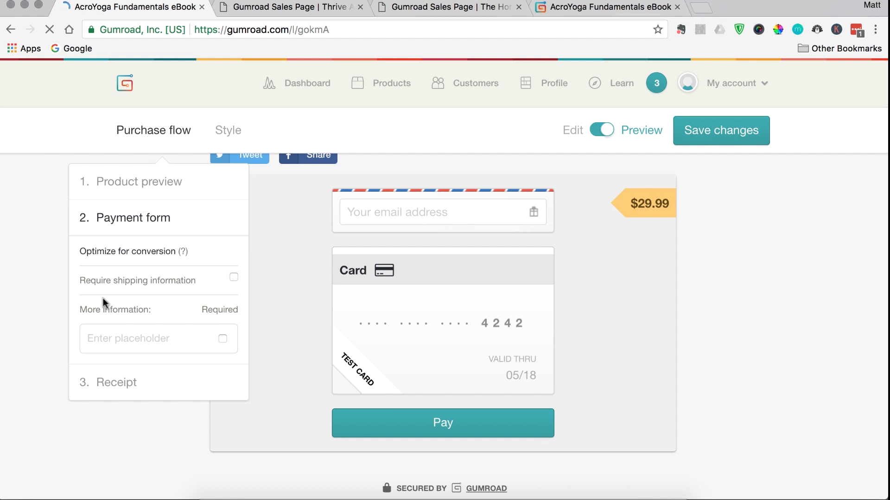
click(234, 278)
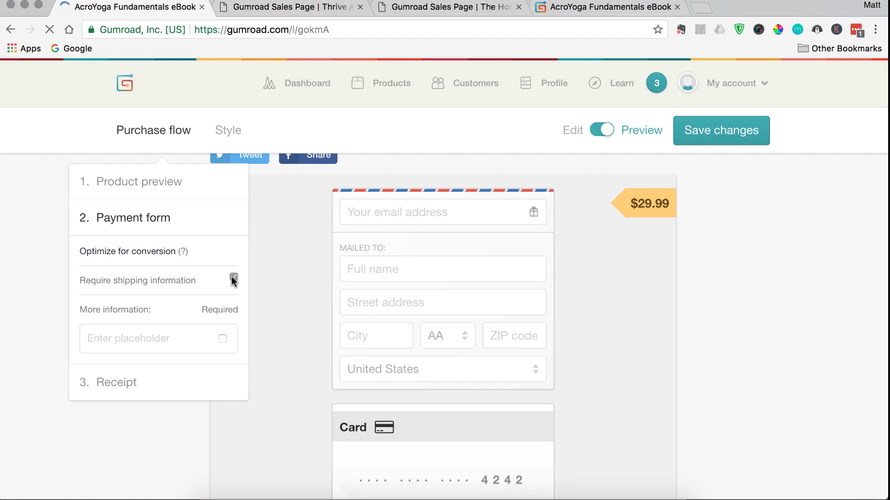
click(233, 278)
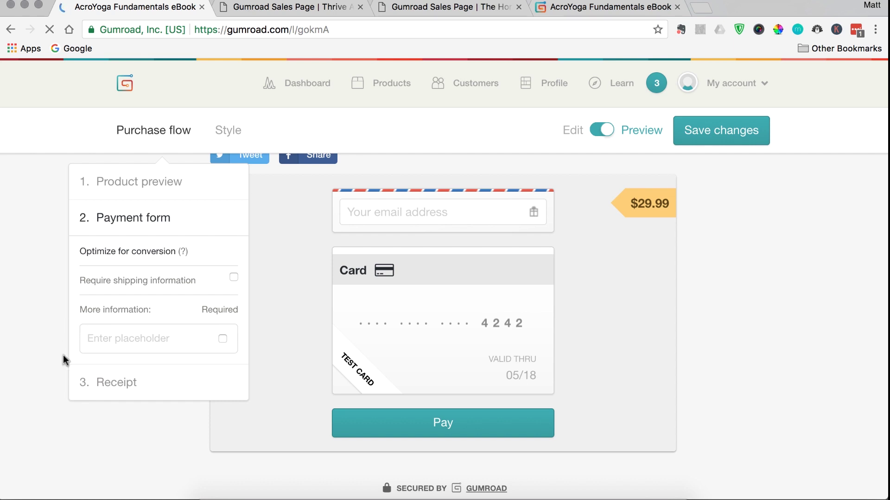
scroll(15, 348, down, 1)
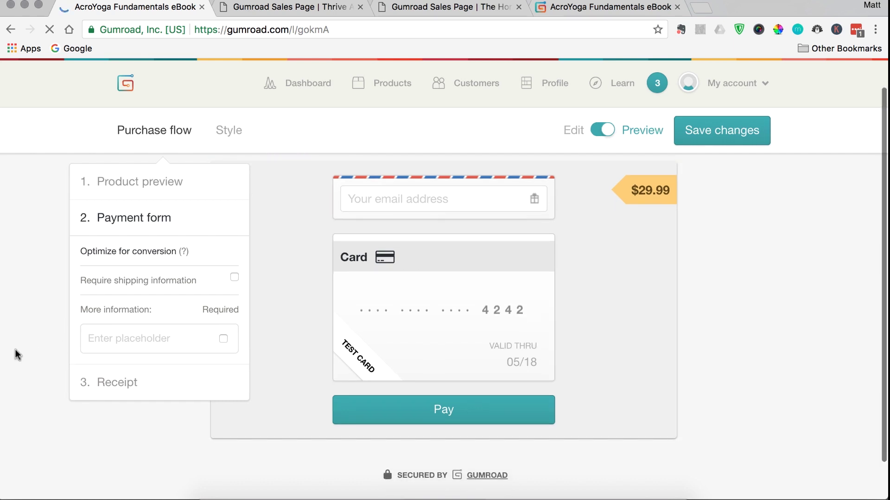
Enter 'Thank you for your support!' as the receipt message and review the receipt preview
click(104, 386)
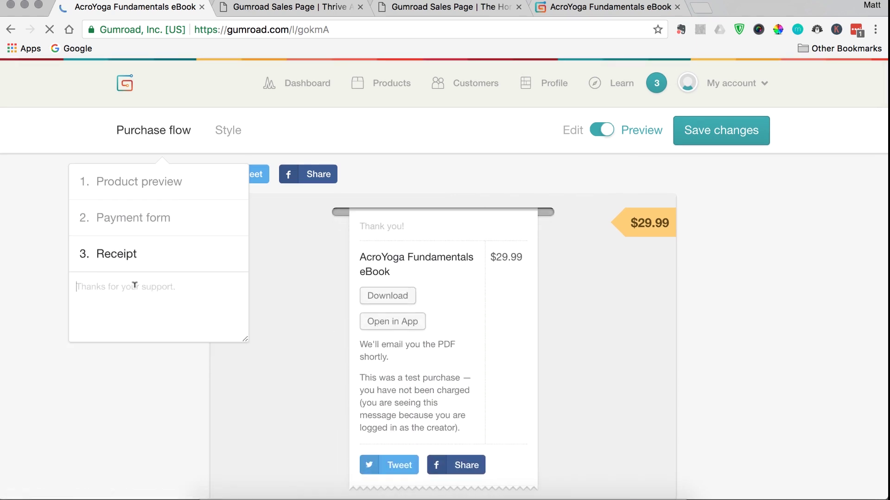
text(Thank y)
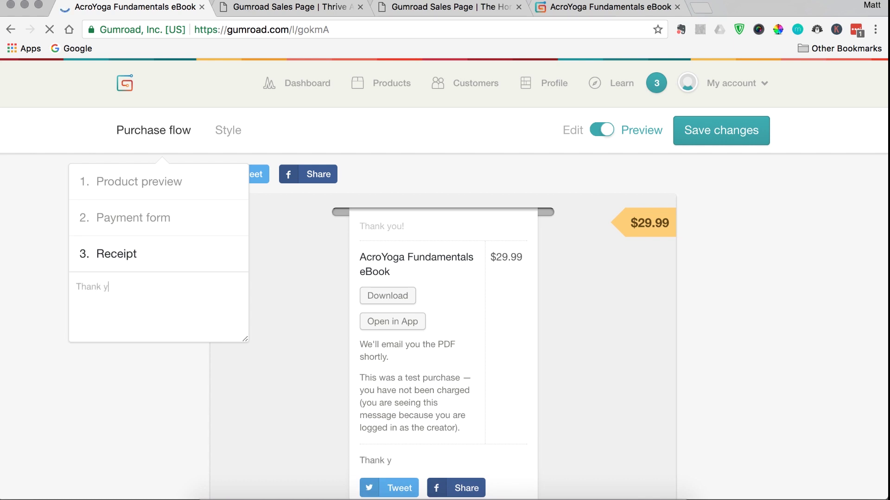
text(ou for your supp)
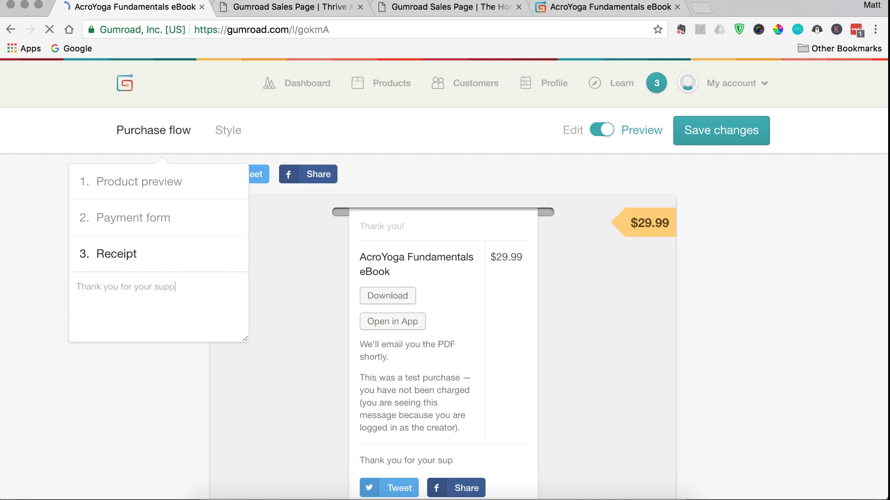
text(ort!)
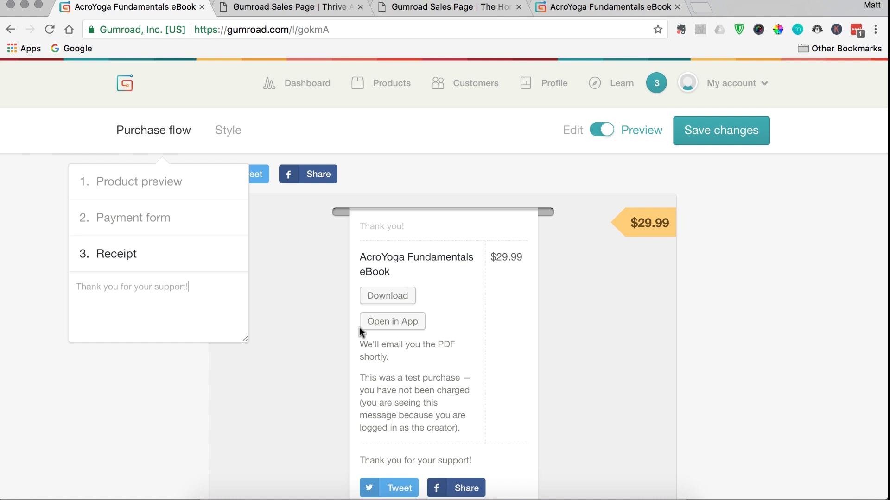
mouse_move(360, 344)
mouse_down()
mouse_move(459, 346)
mouse_move(442, 363)
mouse_up()
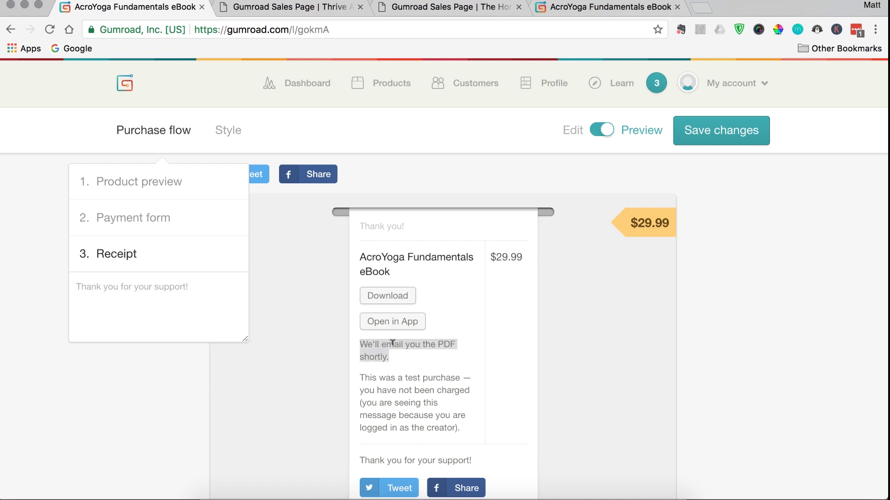
scroll(307, 355, down, 3)
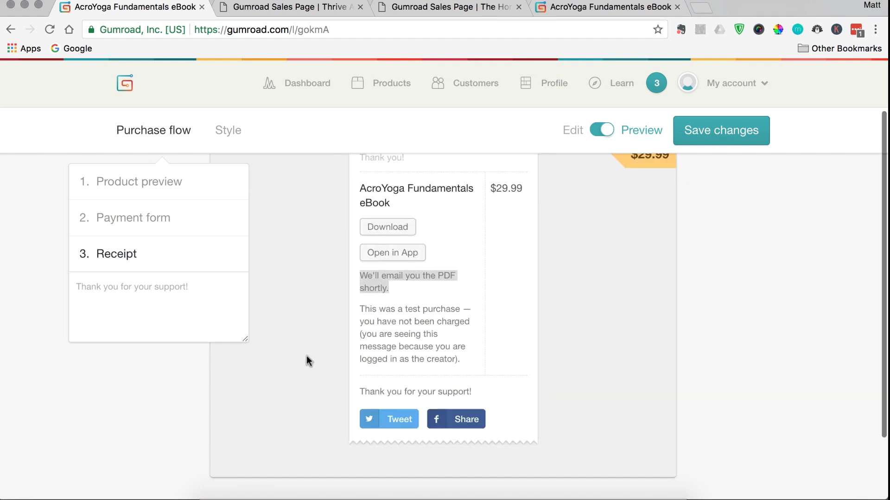
scroll(320, 346, up, 2)
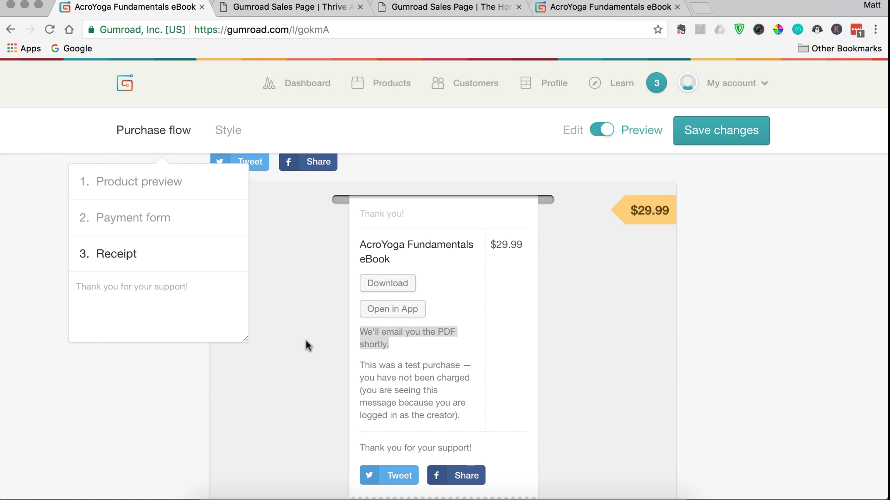
click(234, 132)
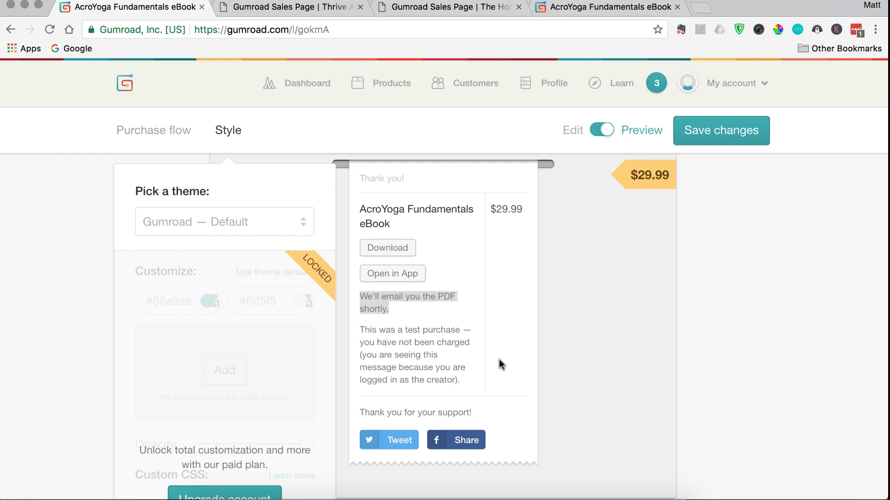
Try the New York theme, revert to 'Gumroad — Default', and save
click(222, 224)
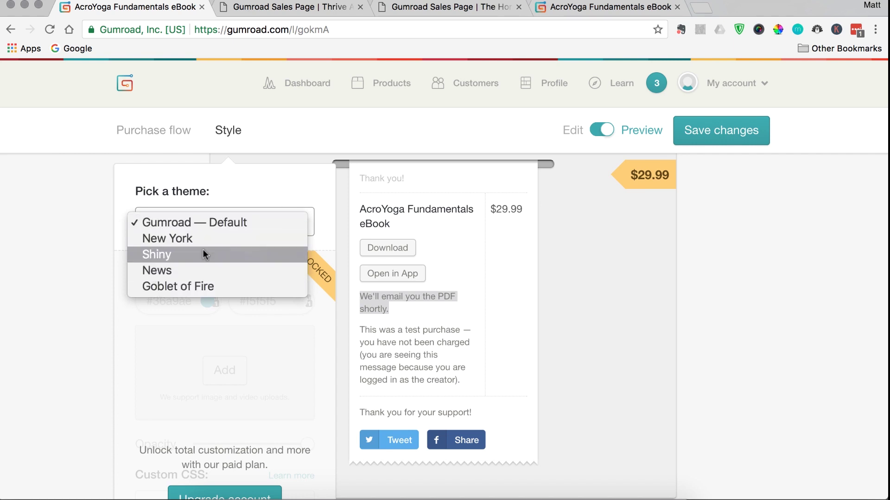
click(156, 243)
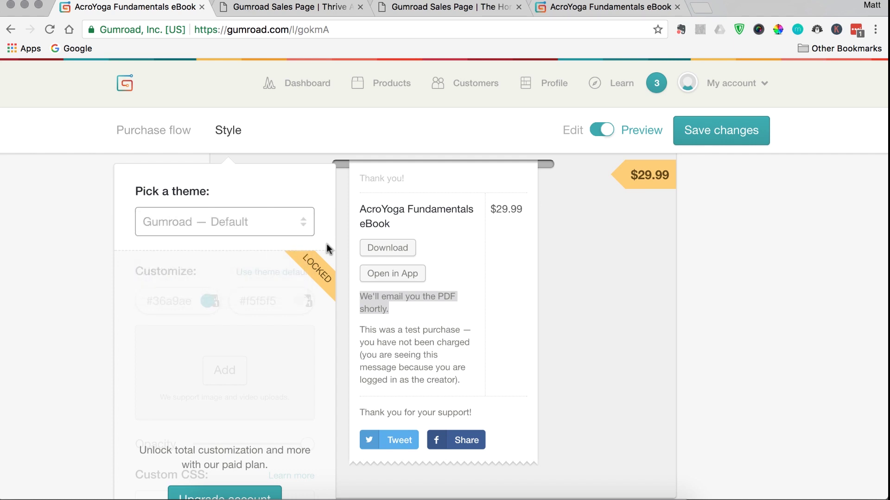
click(238, 224)
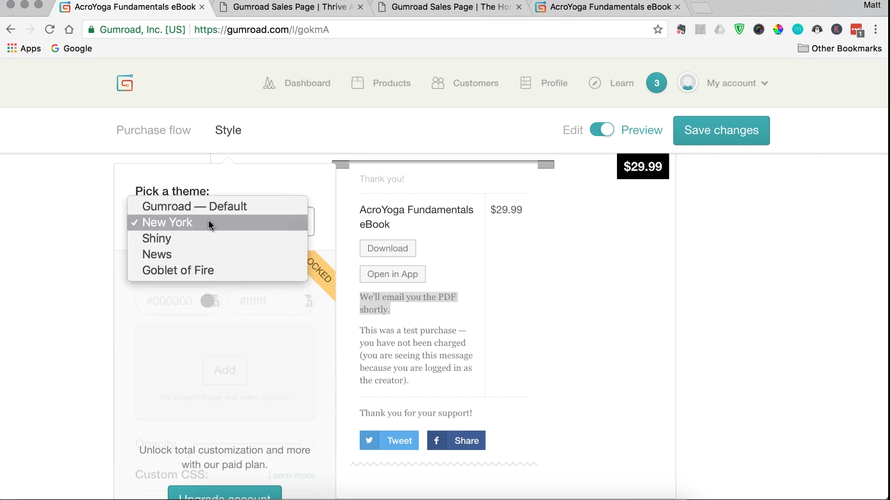
key(Escape)
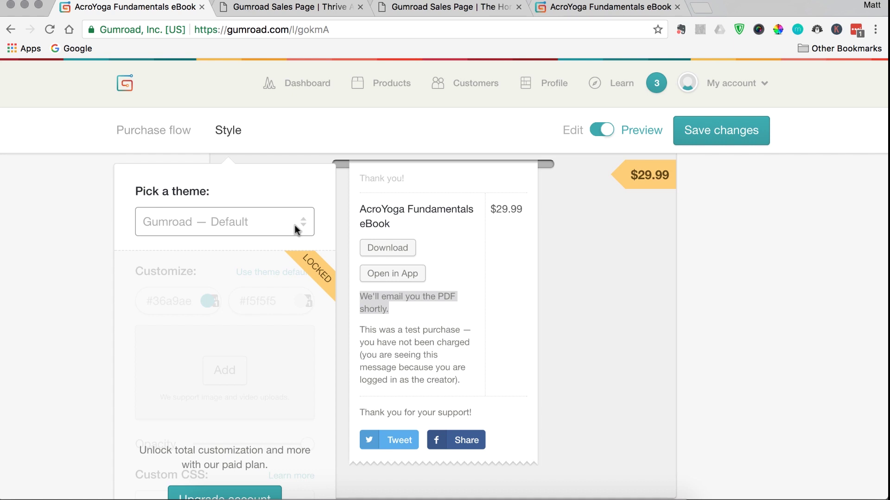
scroll(616, 306, down, 3)
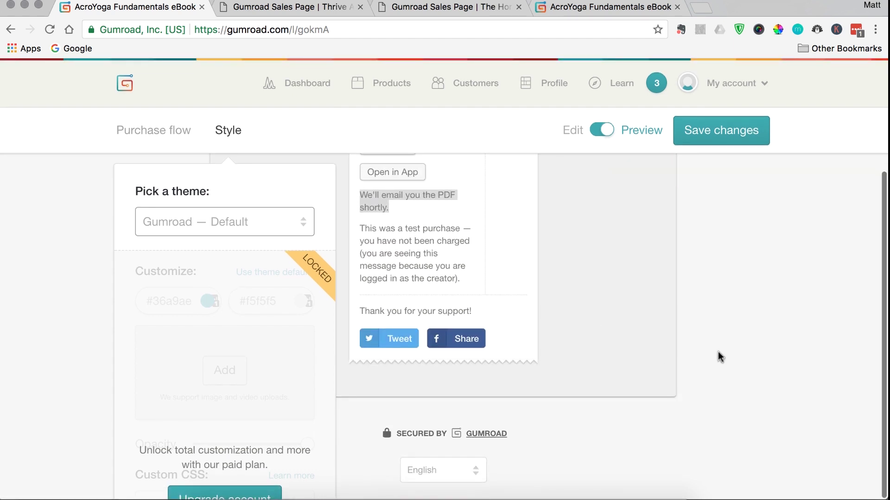
click(705, 137)
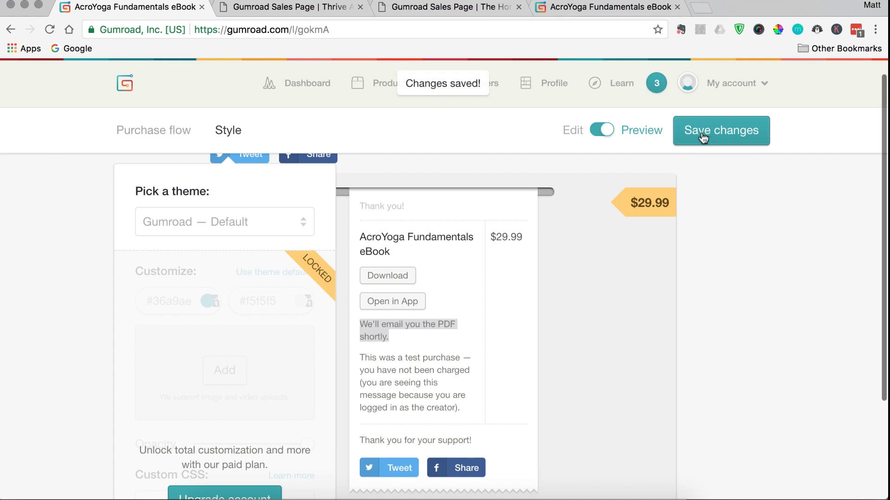
Switch back to Edit mode and publish the eBook, getting its gum.co/gokmA link
click(582, 131)
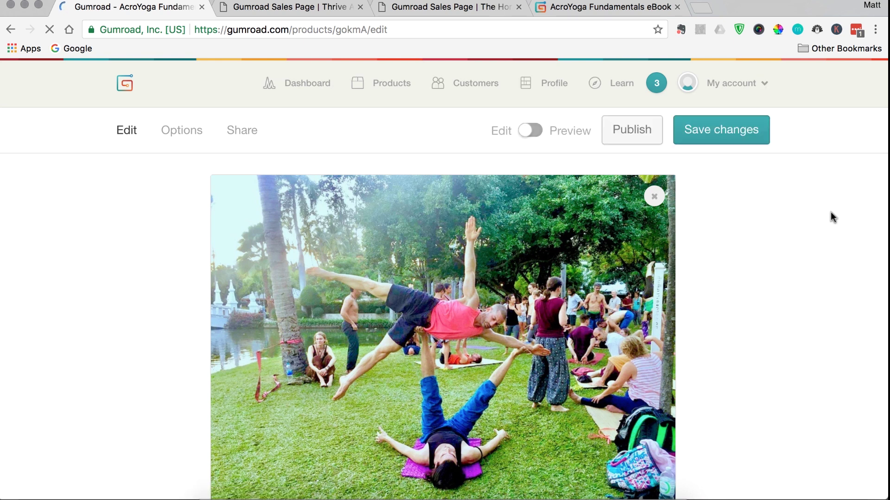
click(621, 140)
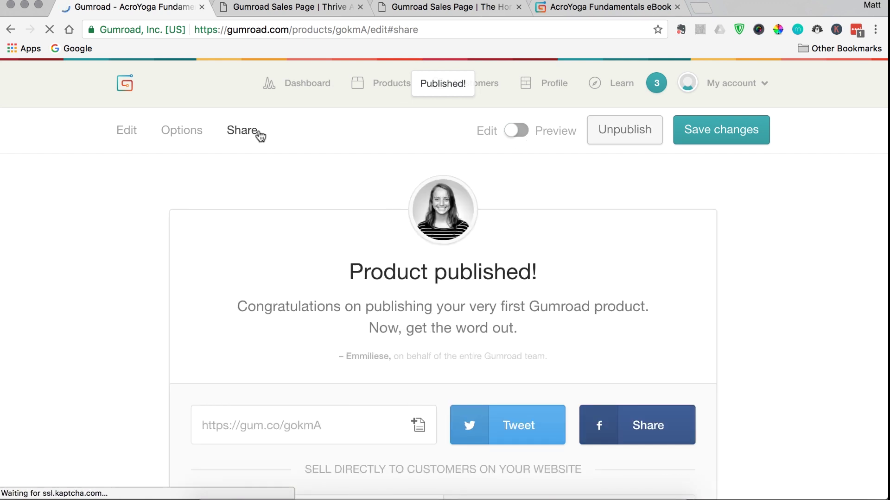
Scroll through the Embed tab's AcroYoga Fundamentals eBook product card preview
scroll(171, 159, down, 3)
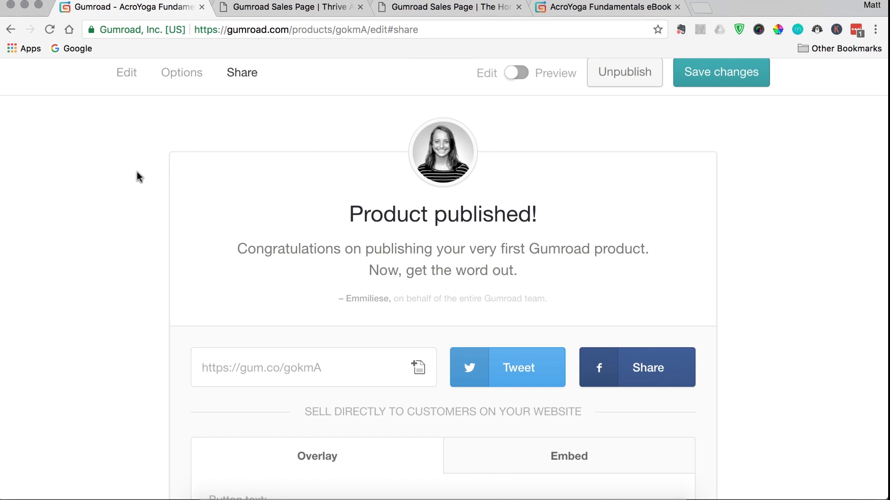
scroll(137, 171, down, 2)
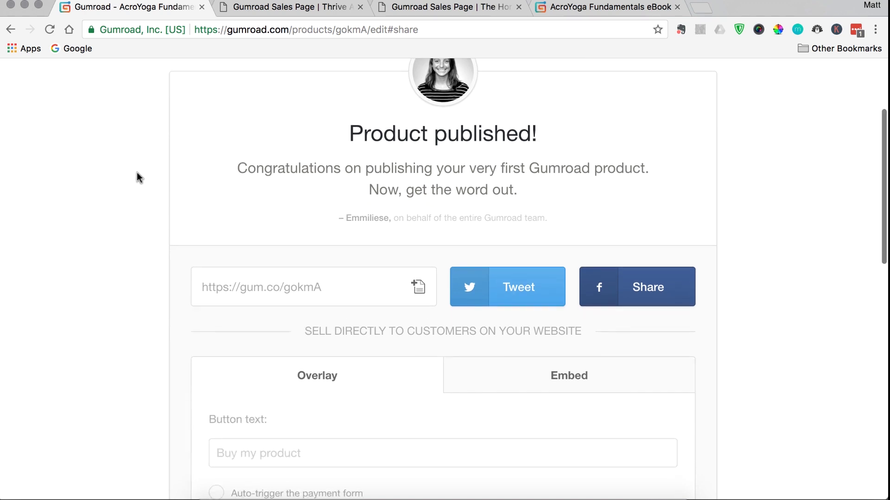
scroll(136, 176, down, 3)
drag(326, 280, 149, 264)
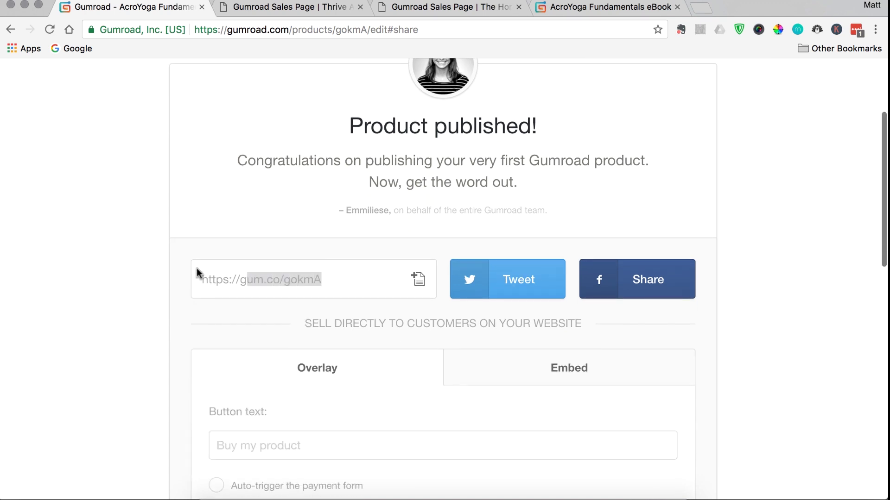
scroll(148, 259, down, 3)
scroll(269, 255, down, 3)
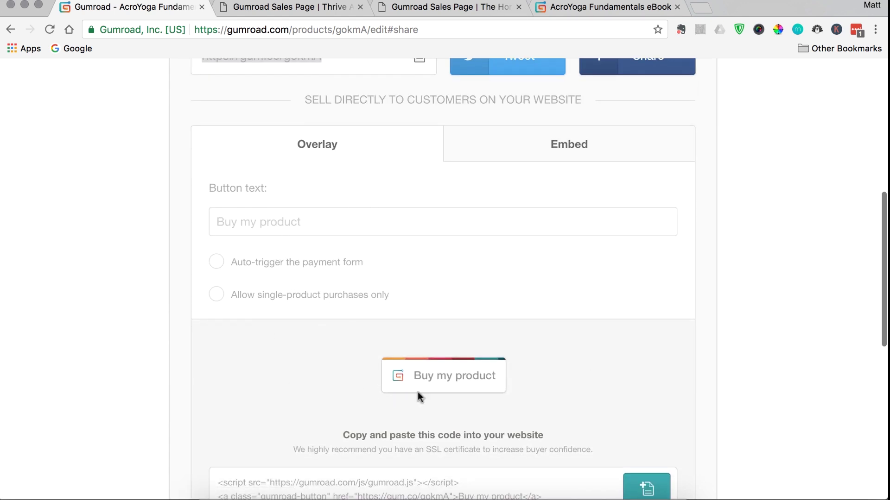
scroll(325, 347, down, 2)
scroll(325, 348, up, 4)
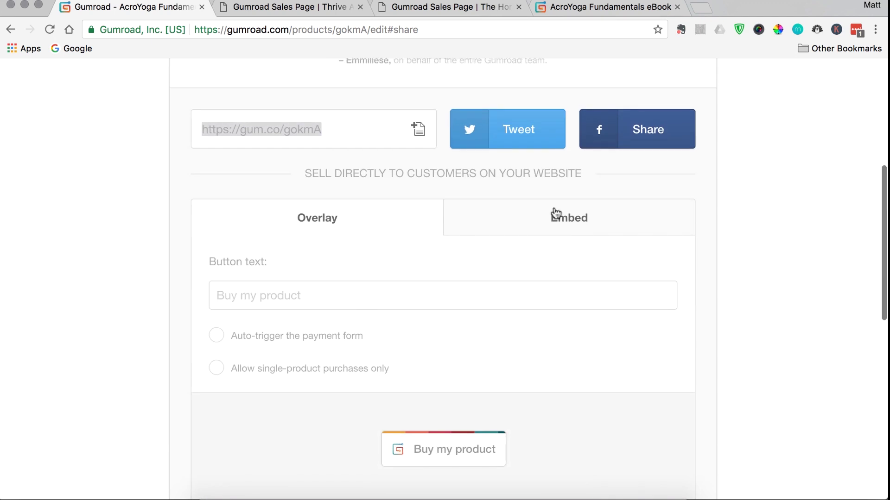
Reveal the product widget's embed code and scroll through it
click(583, 221)
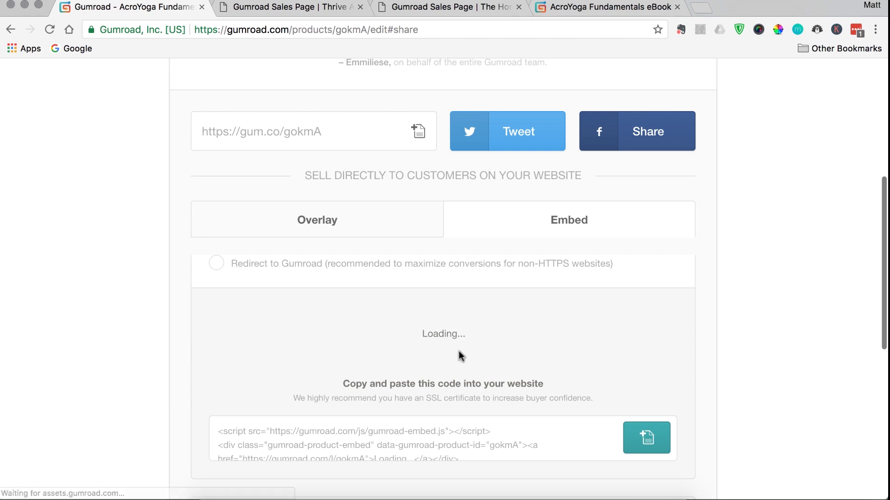
scroll(213, 310, down, 3)
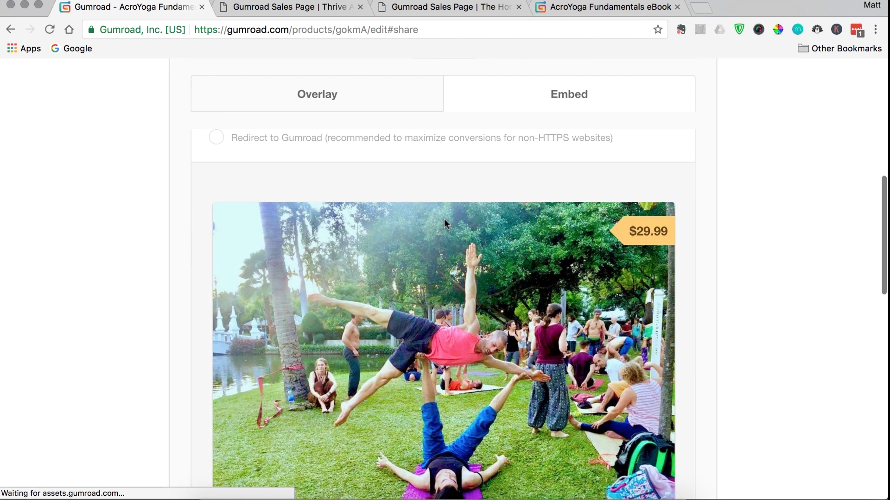
scroll(649, 237, down, 3)
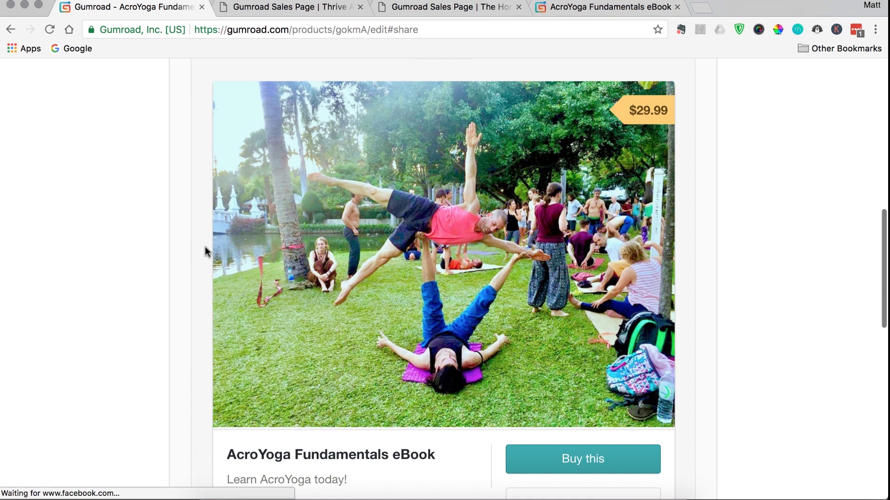
scroll(231, 252, down, 1)
scroll(262, 254, down, 2)
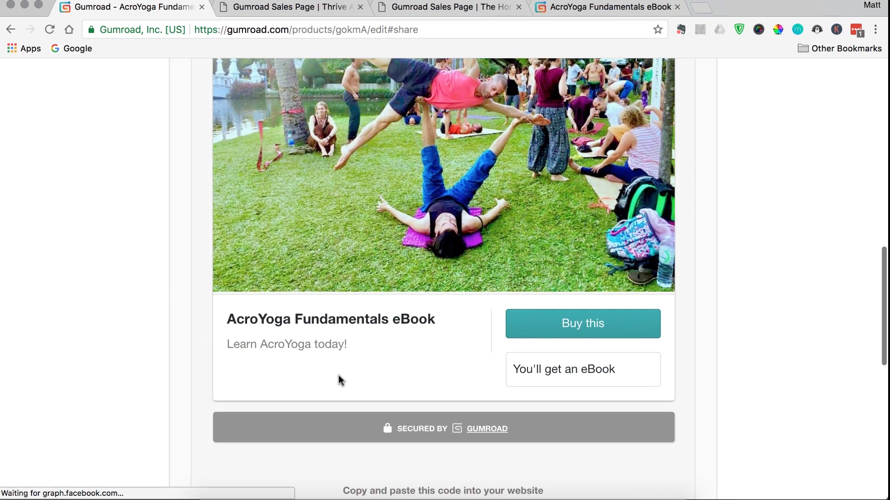
scroll(361, 382, down, 1)
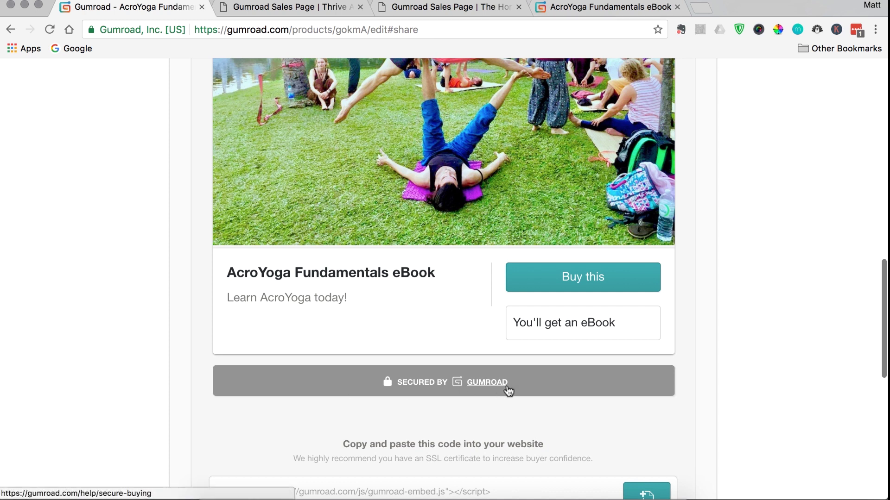
scroll(326, 409, up, 10)
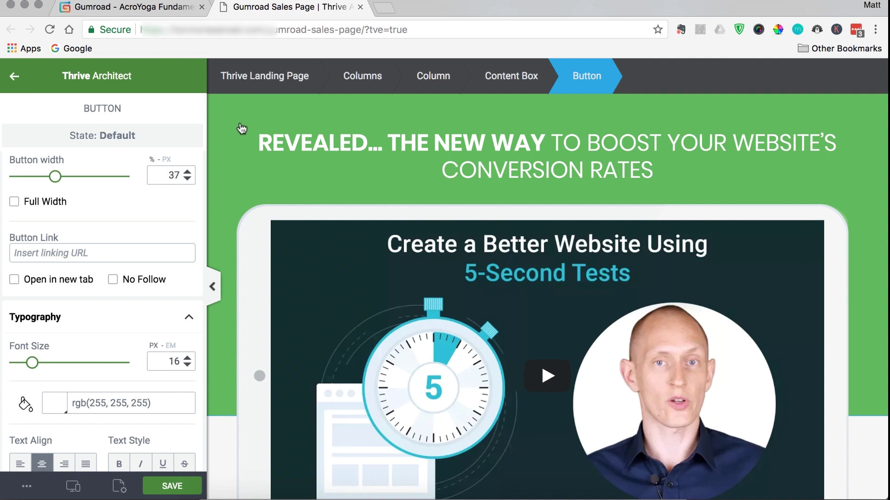
scroll(242, 128, down, 10)
Scroll the sales page editor down to the BUY NOW button
scroll(246, 141, down, 5)
scroll(244, 157, down, 1)
scroll(256, 177, down, 5)
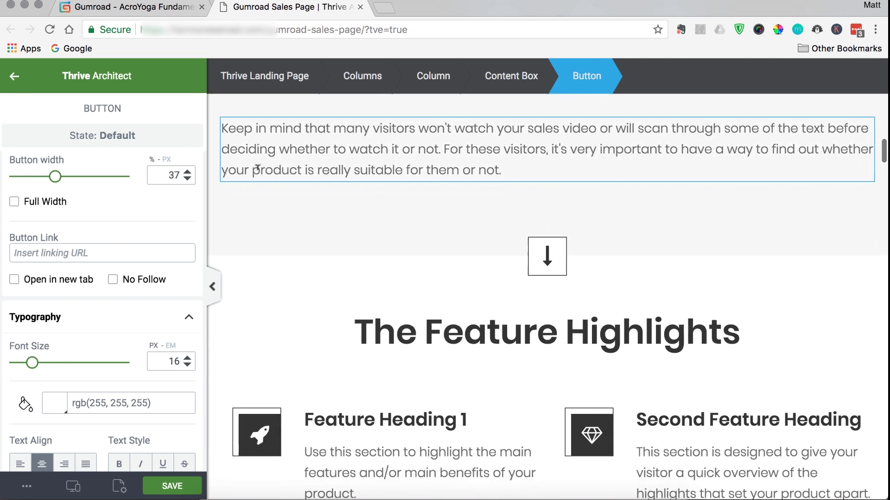
scroll(258, 167, down, 6)
scroll(257, 168, down, 4)
scroll(257, 168, down, 5)
scroll(257, 167, down, 5)
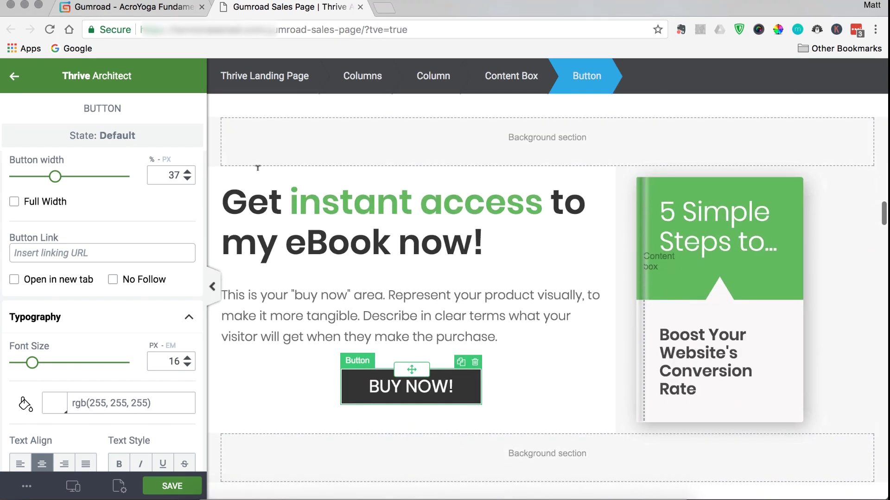
scroll(257, 168, down, 4)
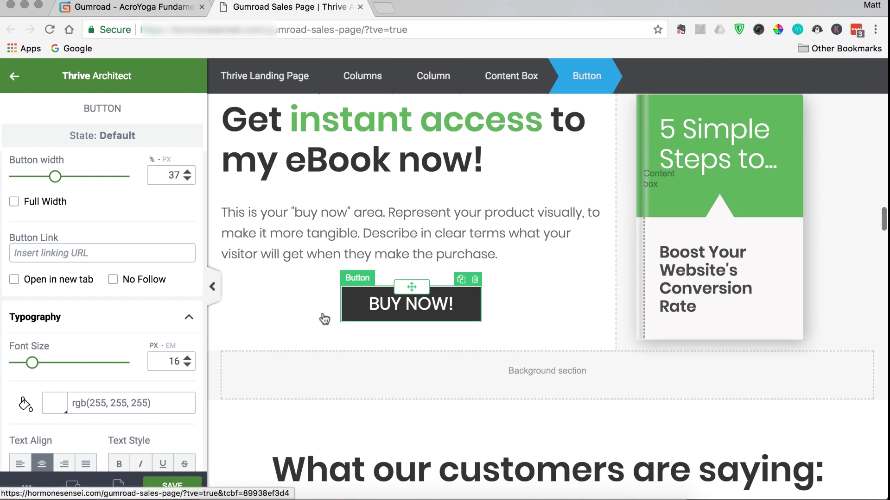
scroll(88, 341, down, 5)
scroll(95, 356, down, 1)
scroll(95, 356, up, 5)
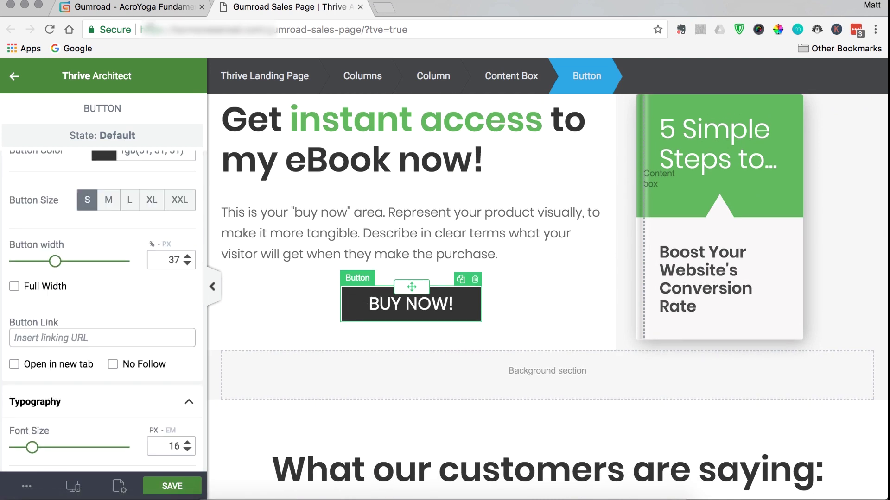
click(167, 7)
click(304, 418)
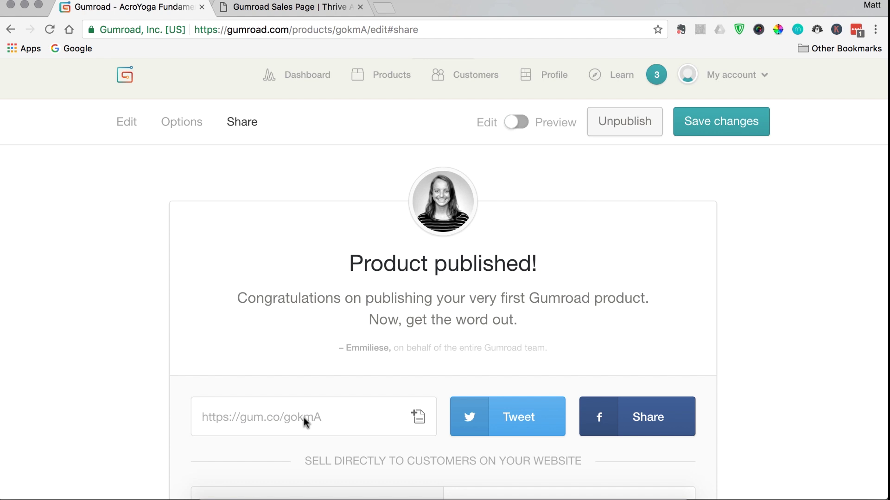
triple_click(304, 418)
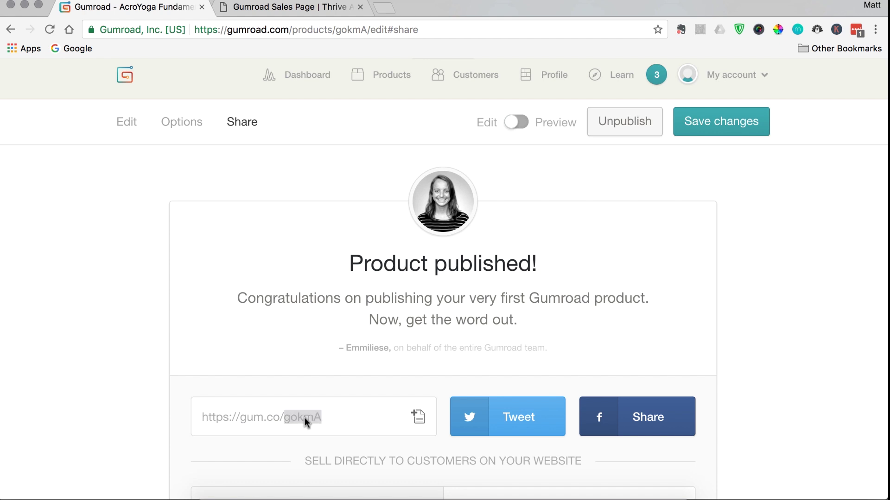
Paste the gum.co link into BUY NOW's button link and save the page
click(305, 9)
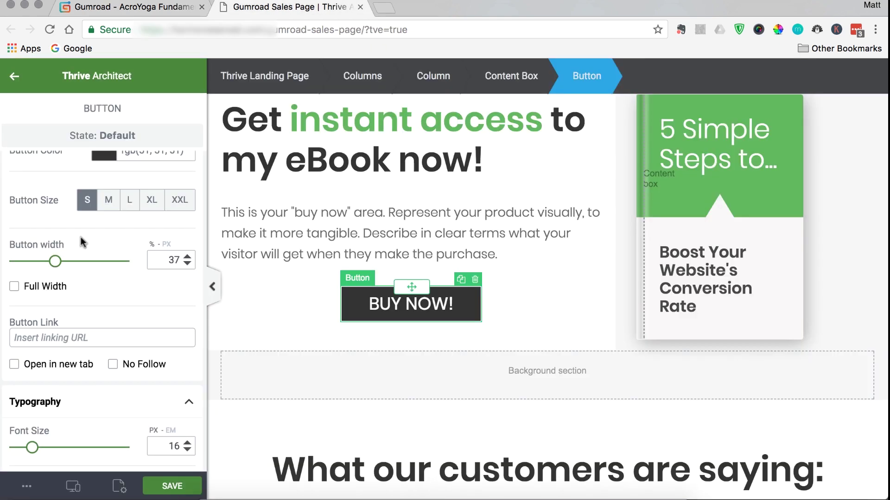
click(84, 329)
key(super+v)
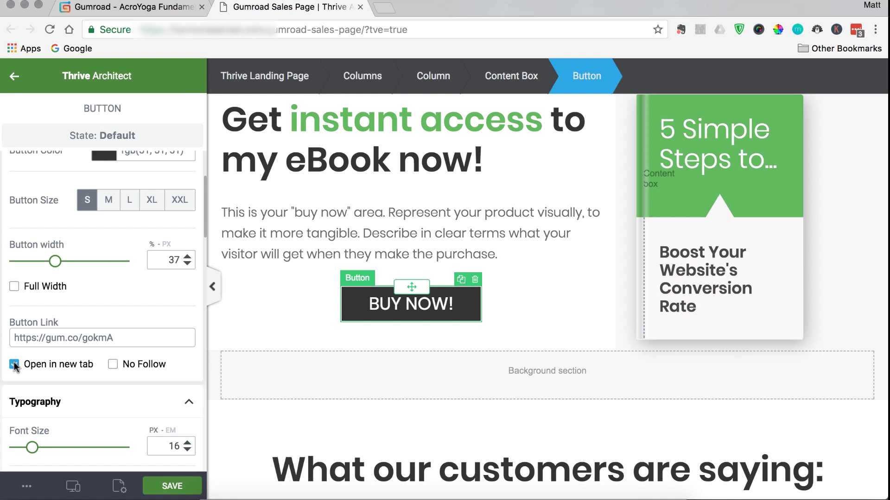
click(172, 488)
click(26, 487)
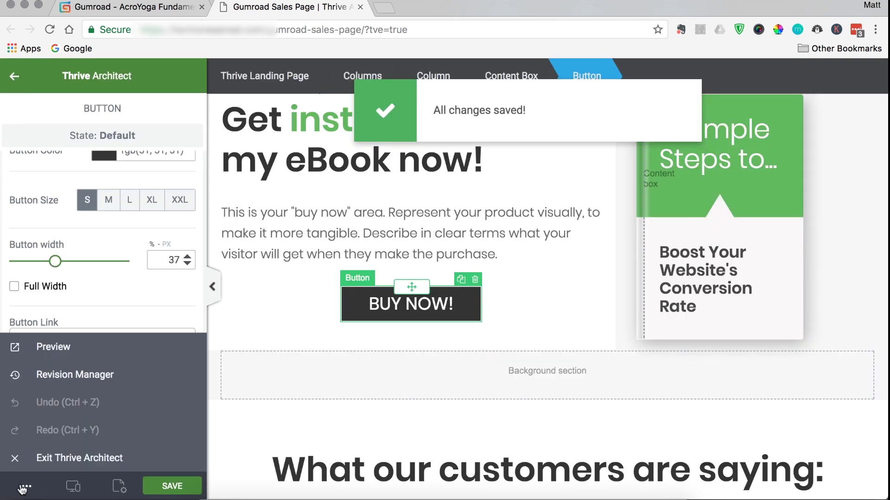
Preview the page and confirm BUY NOW opens the AcroYoga Fundamentals eBook Gumroad page
click(37, 354)
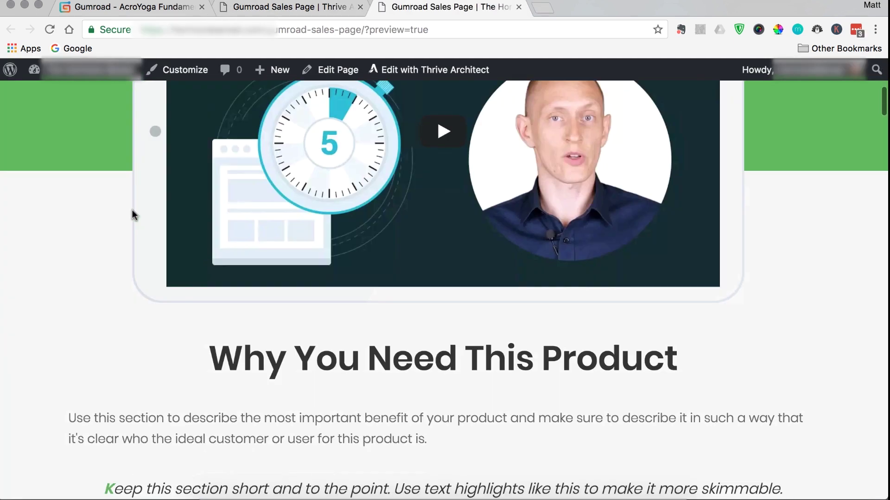
scroll(132, 211, down, 10)
scroll(132, 216, down, 15)
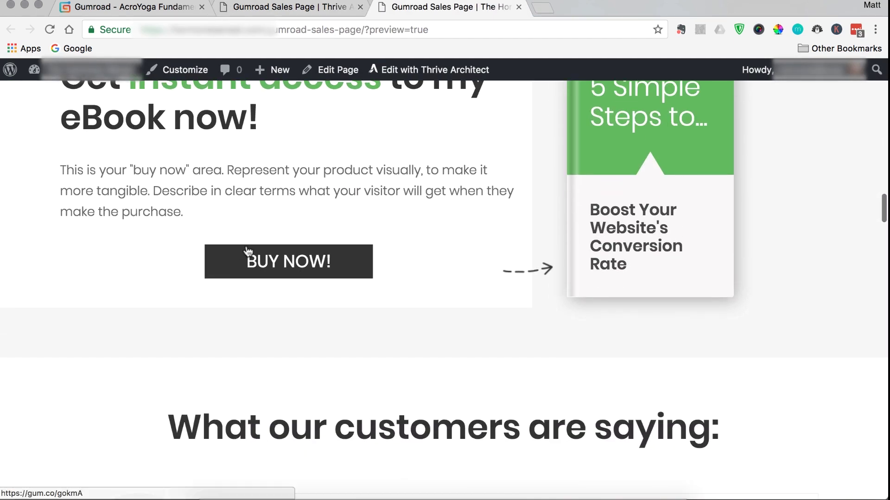
click(238, 265)
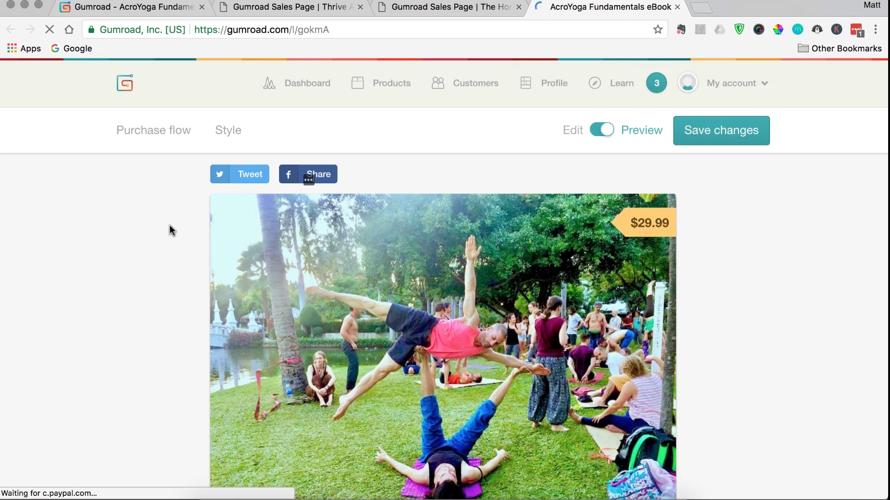
scroll(170, 225, down, 4)
scroll(141, 301, down, 3)
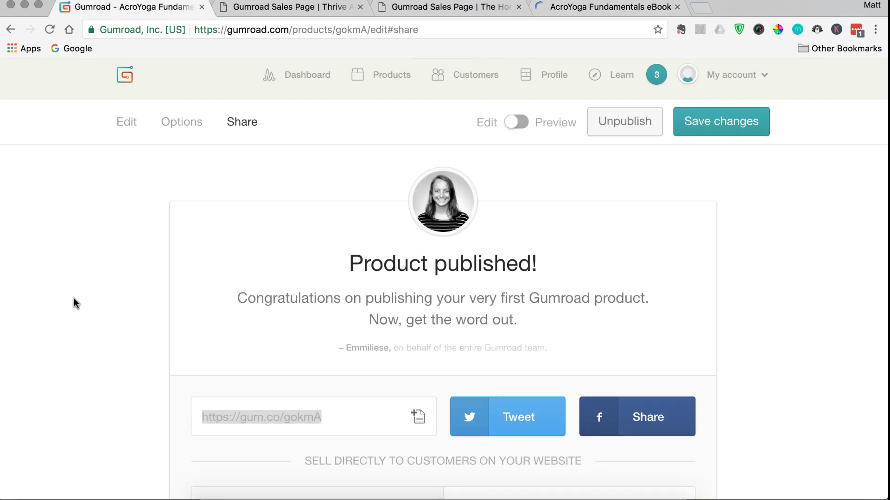
Display the Overlay buy-button embed code on Gumroad's share page and select it
scroll(75, 299, down, 5)
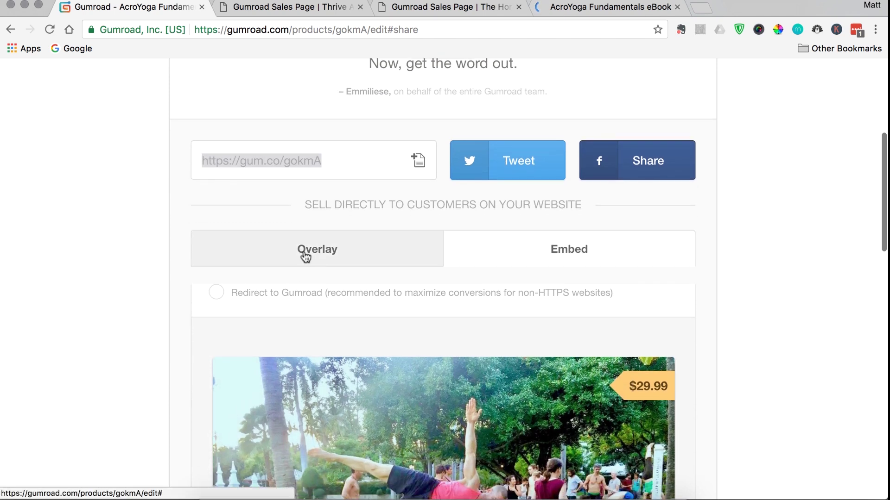
click(304, 252)
scroll(146, 278, down, 3)
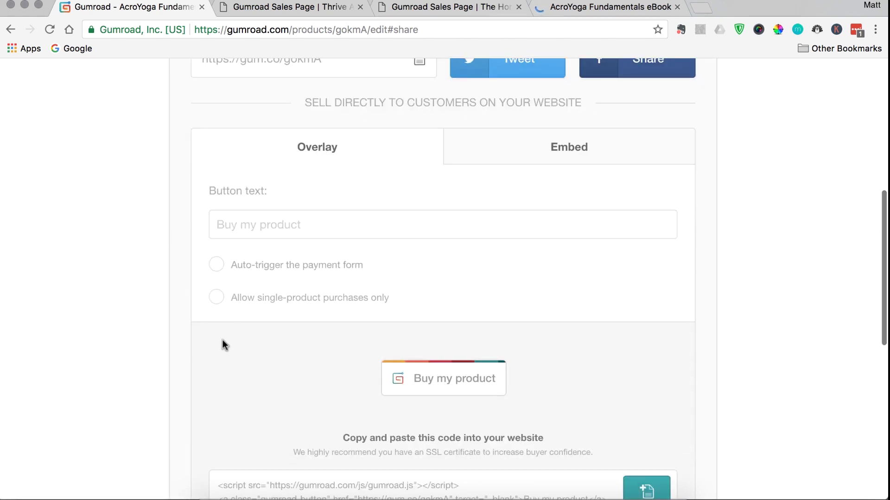
scroll(199, 340, down, 3)
drag(217, 357, 523, 391)
key(ctrl+c)
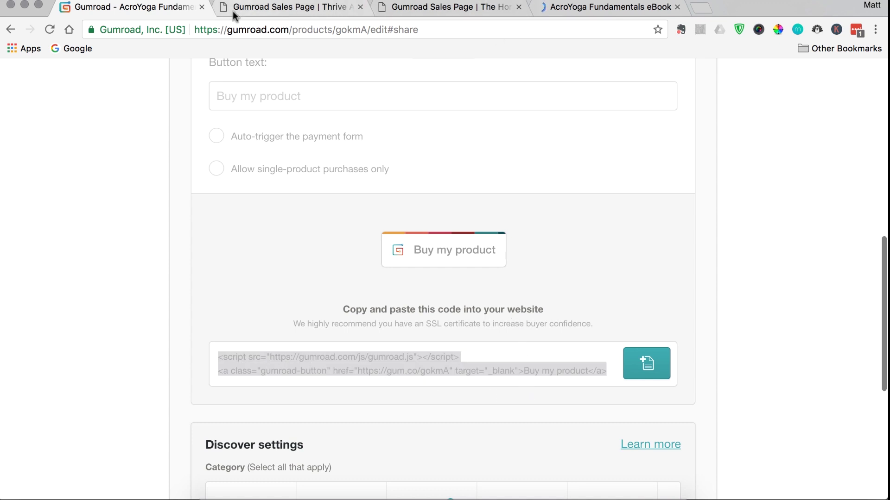
click(255, 7)
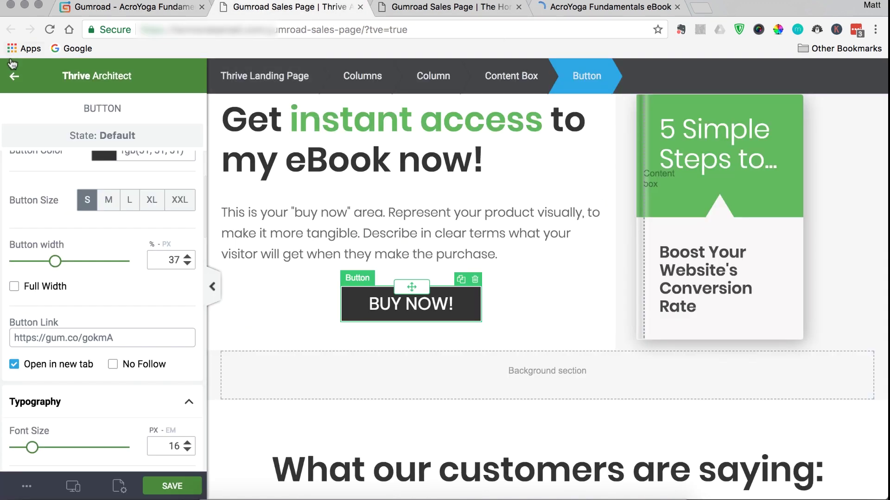
Insert a Custom HTML block above BUY NOW containing the Gumroad overlay code
click(13, 78)
scroll(28, 378, down, 5)
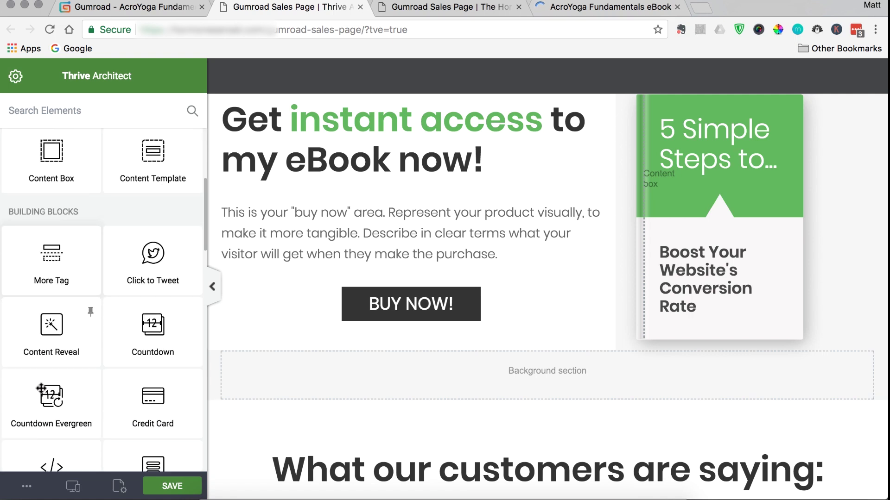
scroll(41, 421, down, 2)
drag(40, 419, 377, 261)
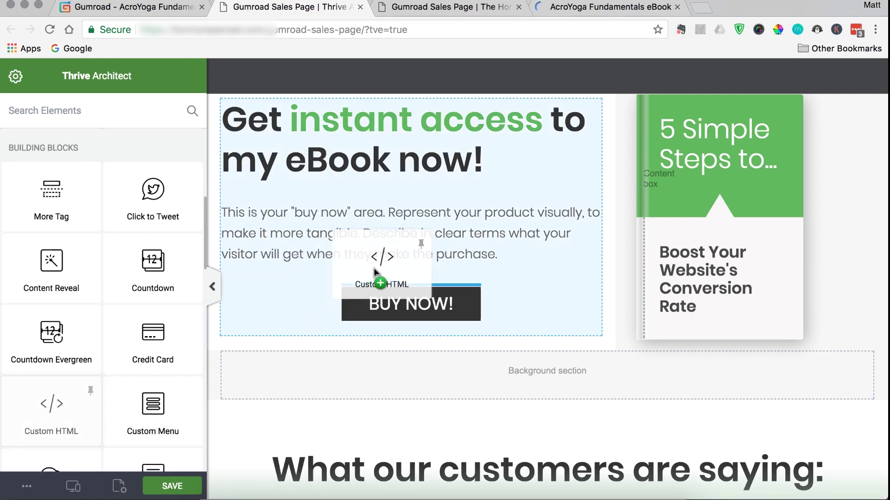
click(356, 311)
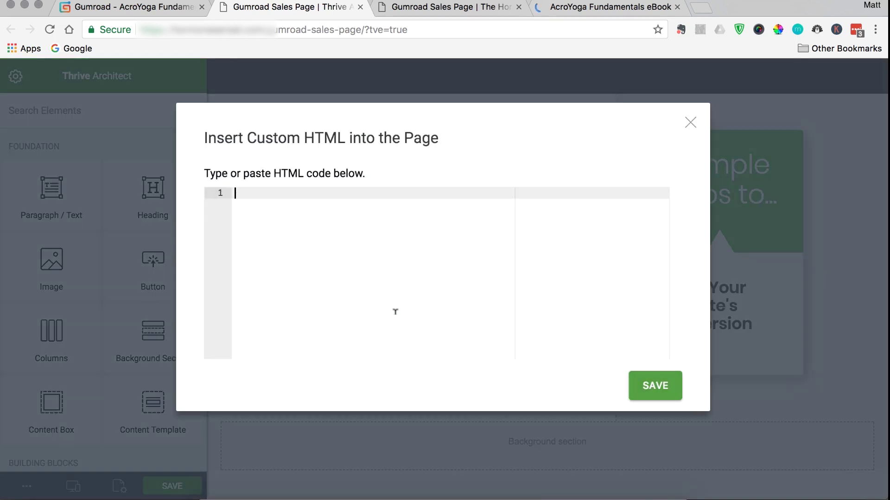
key(ctrl+v)
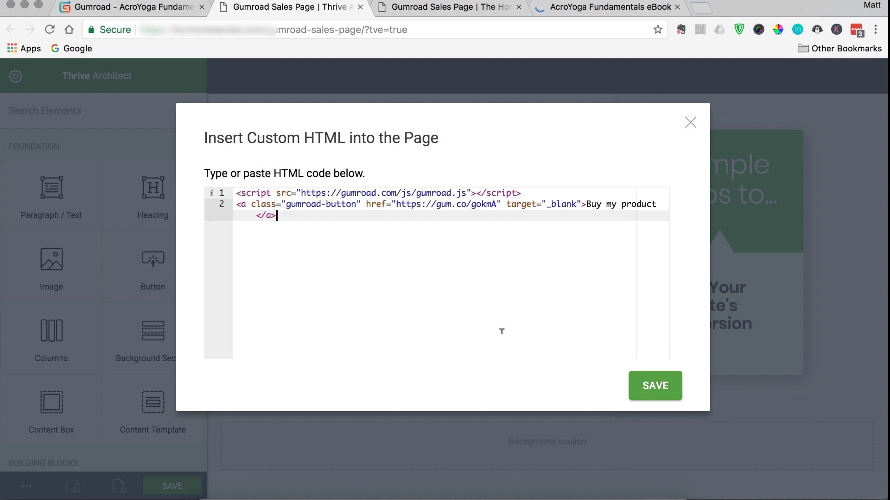
click(655, 387)
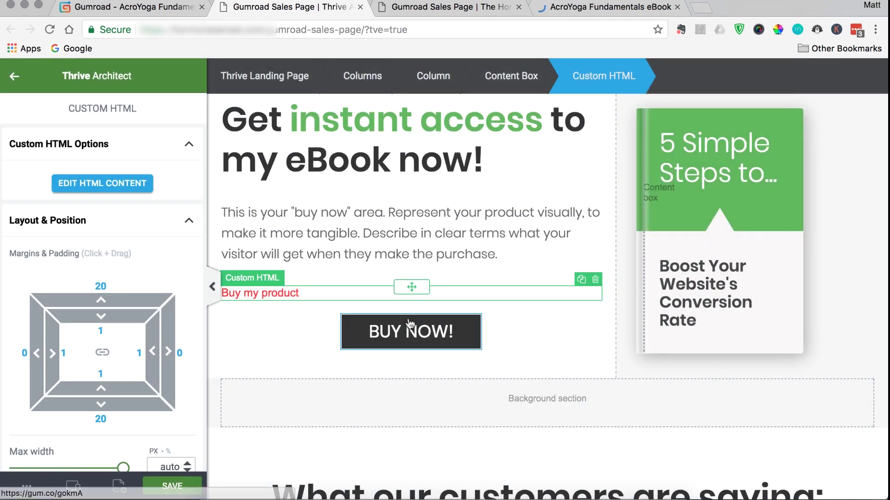
Set the HTML block's max width to 265, centre it, and save the page
scroll(135, 411, down, 3)
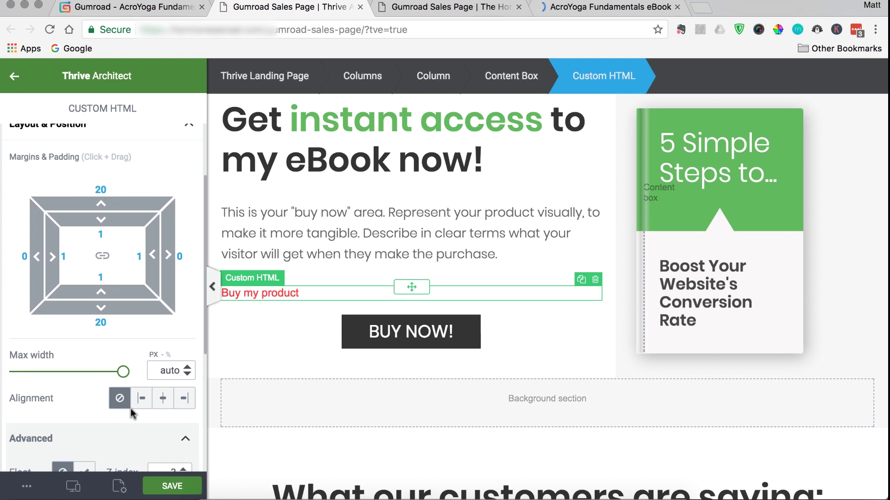
drag(124, 372, 68, 372)
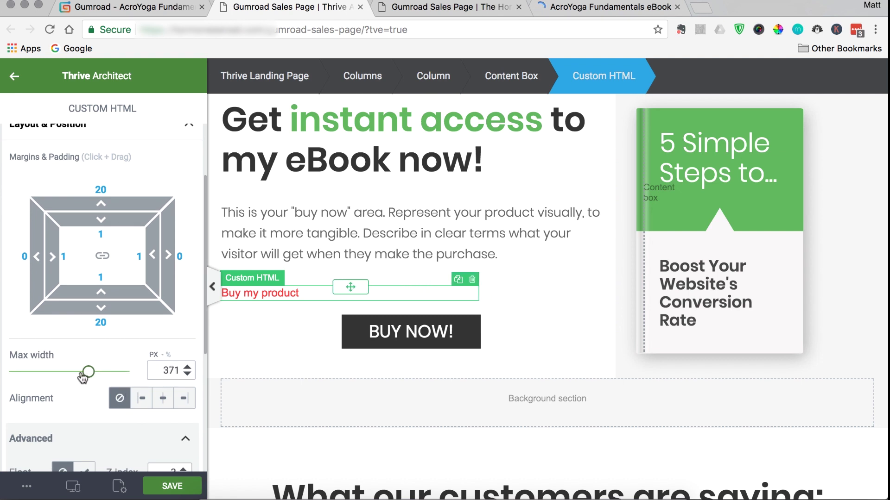
click(163, 403)
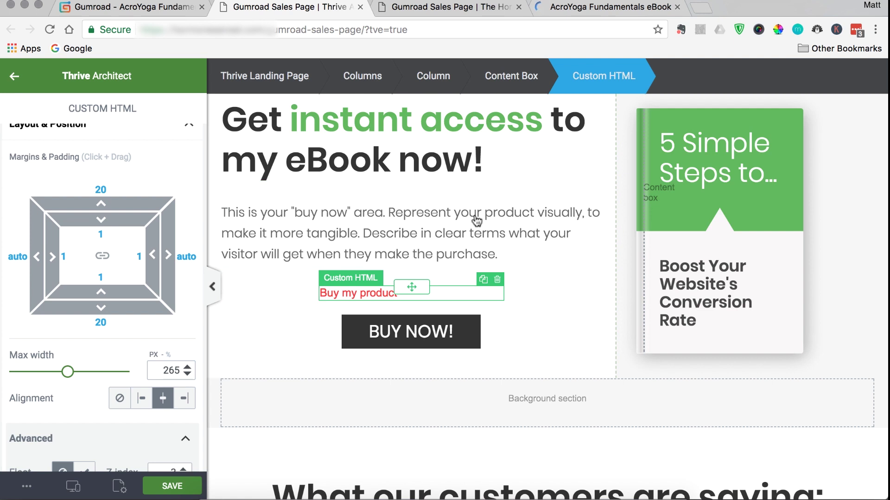
click(174, 486)
click(27, 486)
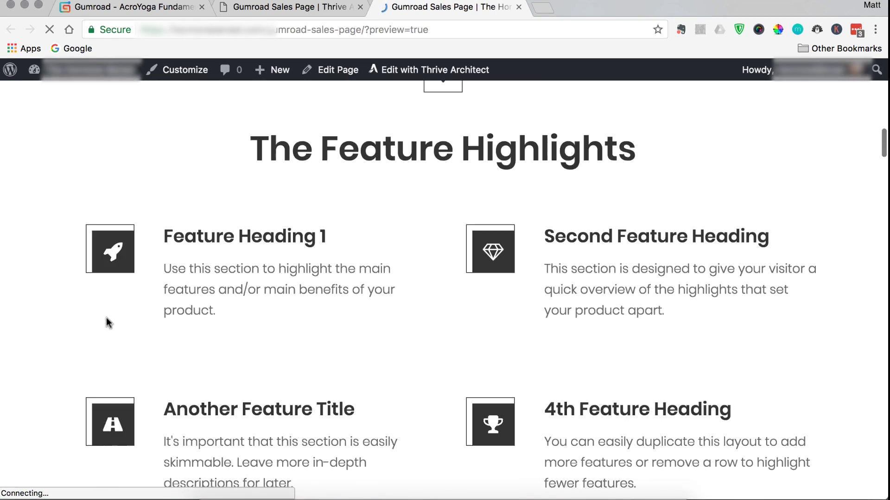
Open the $29.99 AcroYoga eBook overlay via the preview's 'Buy my product' button
scroll(107, 317, down, 8)
scroll(107, 324, down, 5)
scroll(108, 332, down, 2)
scroll(109, 332, down, 4)
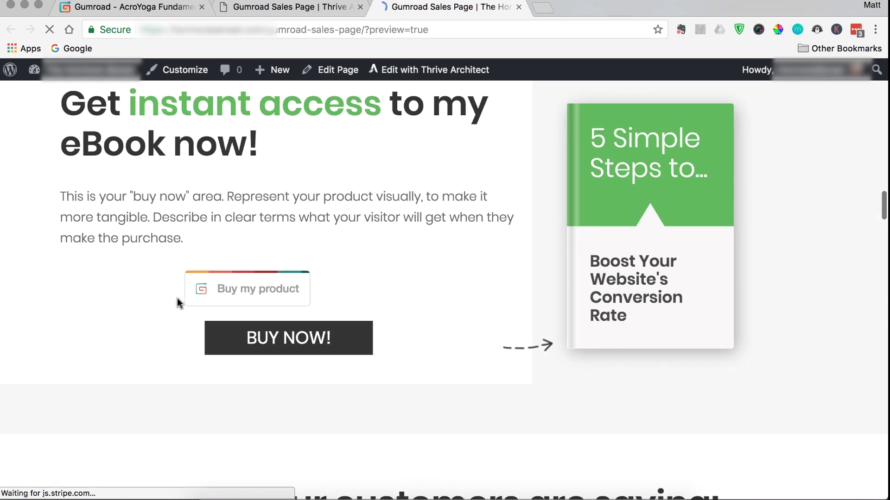
click(243, 292)
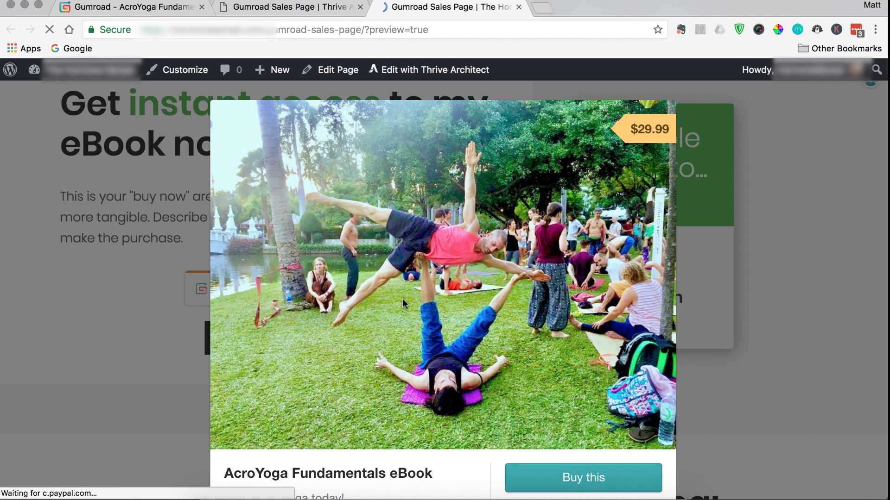
scroll(402, 299, down, 2)
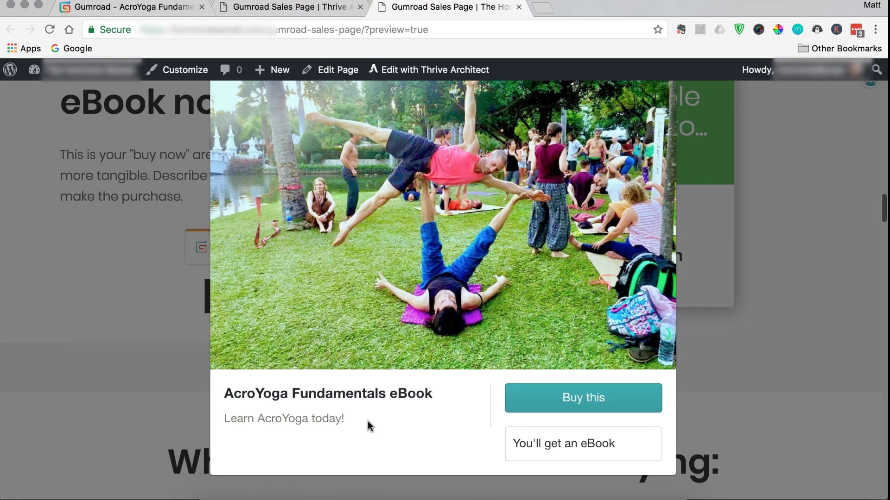
scroll(343, 412, up, 2)
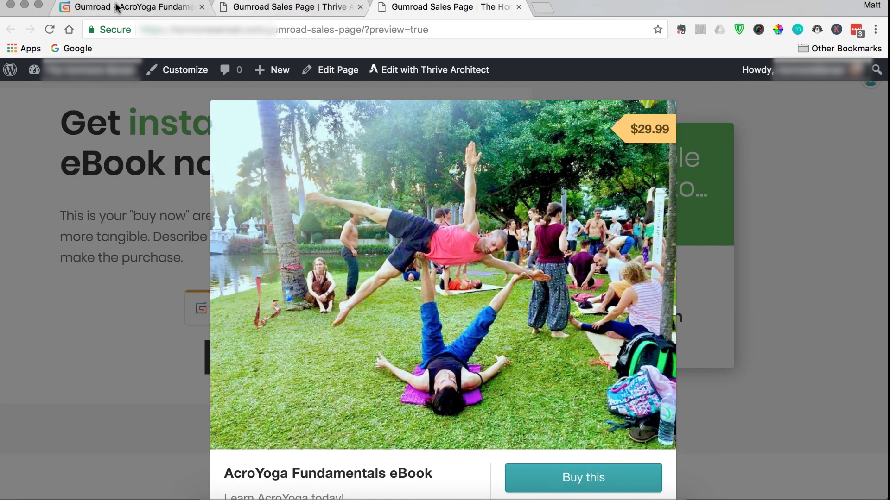
Switch Gumroad's website sharing option to the Embed product widget
click(99, 8)
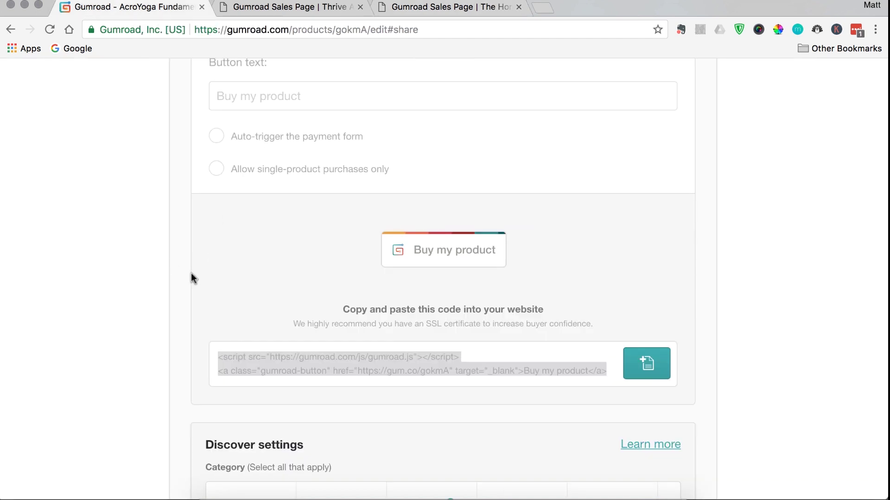
scroll(193, 278, up, 2)
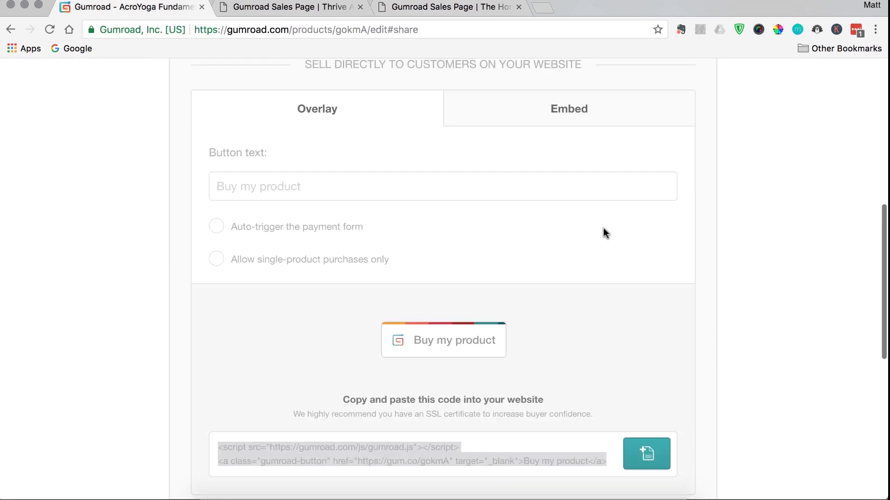
scroll(603, 228, up, 1)
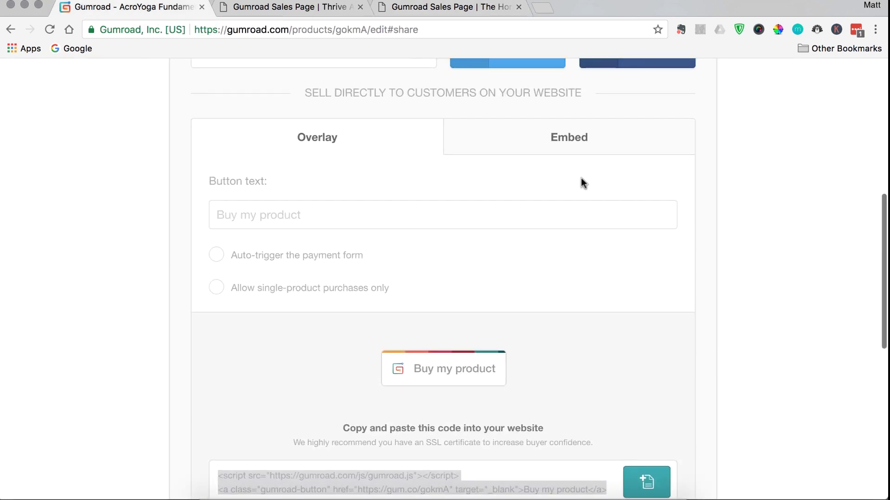
click(576, 148)
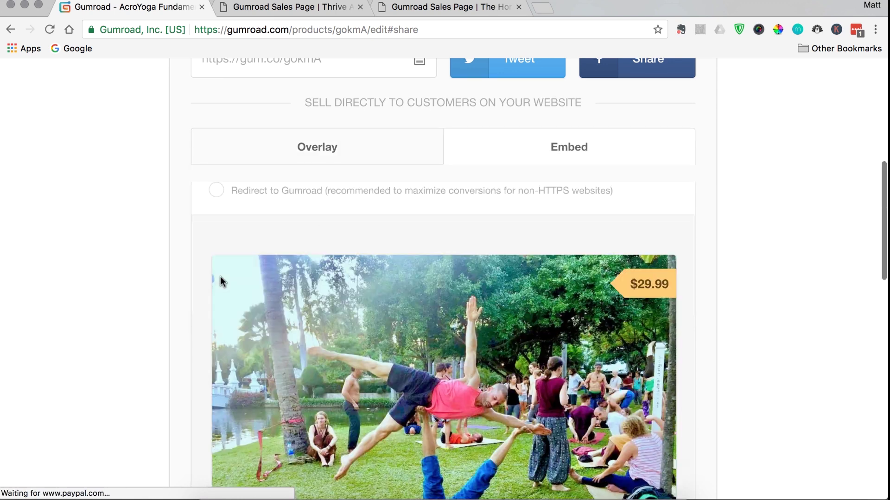
scroll(204, 273, down, 1)
scroll(211, 240, down, 4)
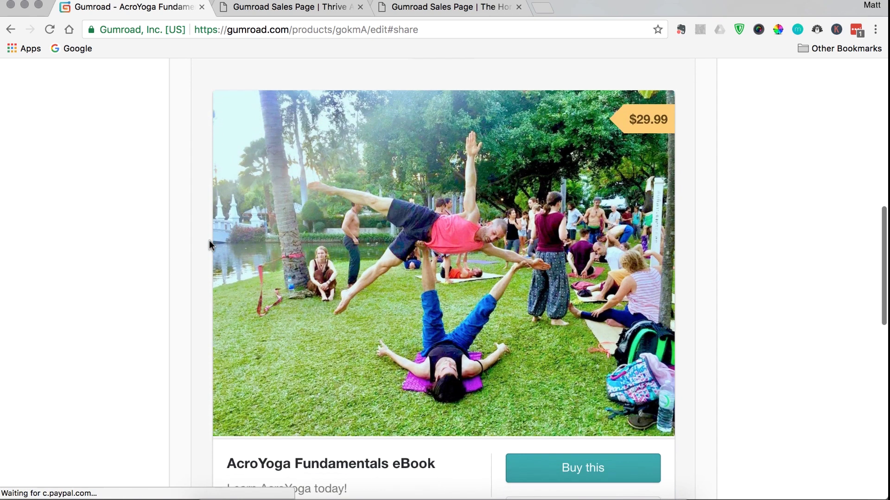
scroll(227, 300, down, 2)
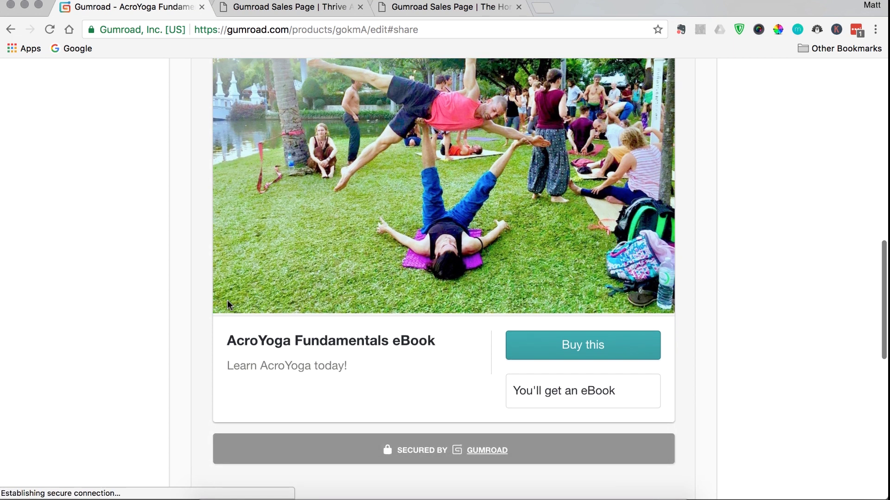
scroll(255, 261, down, 1)
scroll(179, 163, up, 5)
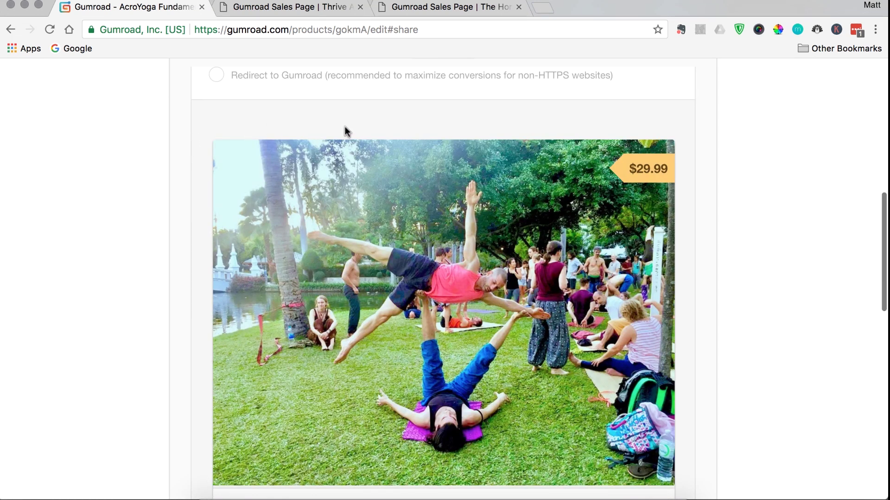
Select and copy the product-card embed code from the code box
scroll(417, 366, down, 3)
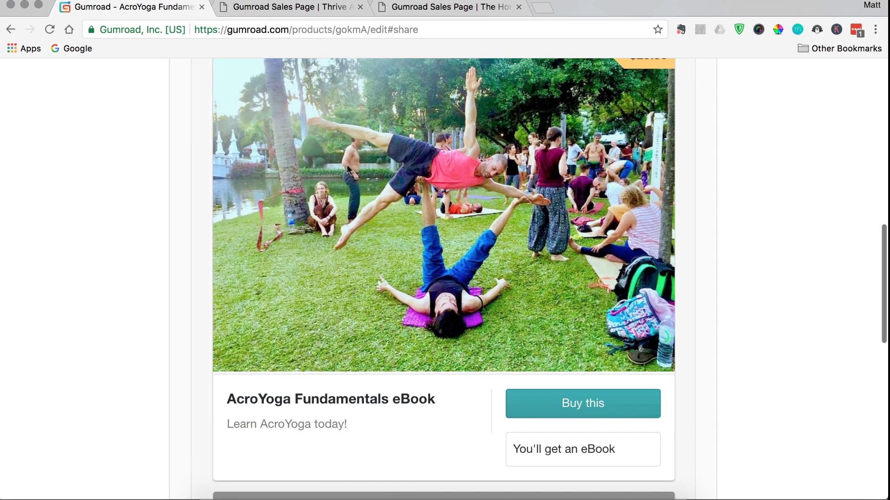
scroll(287, 287, down, 3)
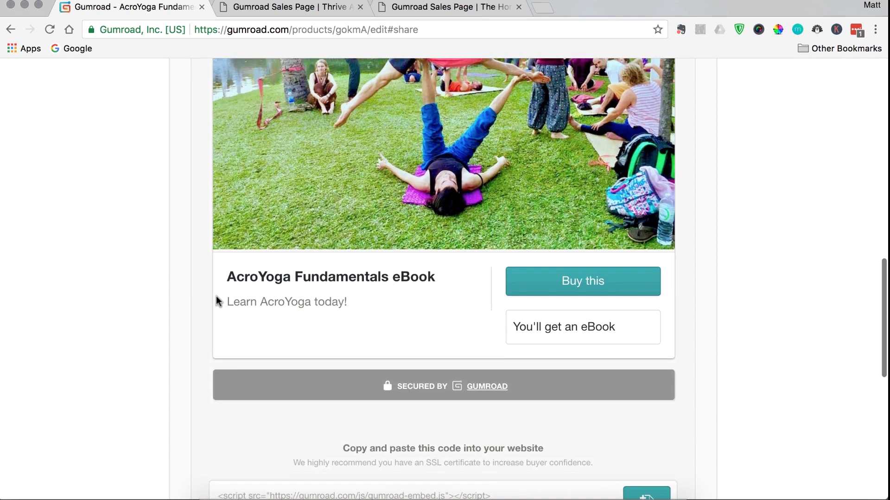
scroll(215, 301, down, 2)
scroll(214, 333, down, 2)
scroll(220, 359, up, 1)
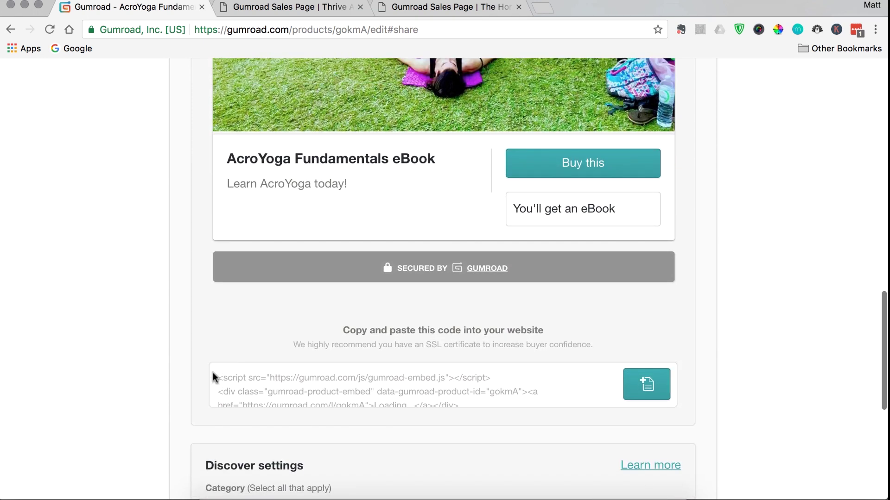
scroll(213, 372, up, 1)
drag(217, 385, 541, 436)
key(ctrl+c)
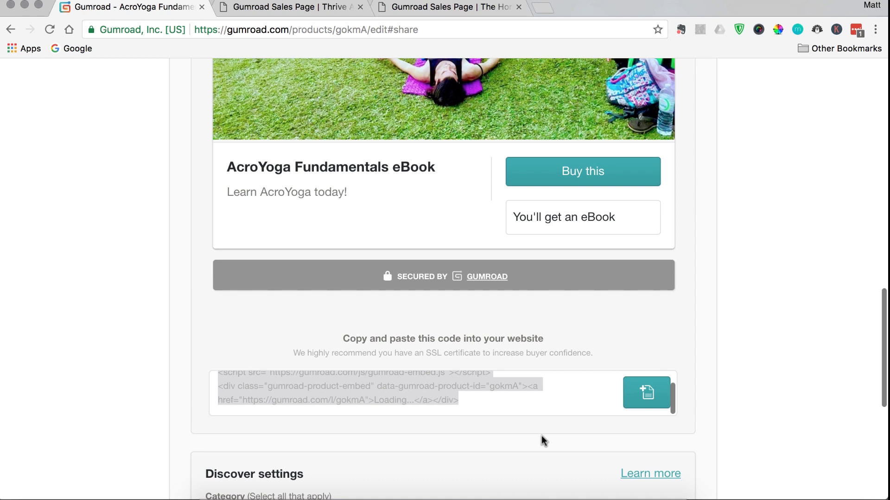
scroll(568, 438, down, 1)
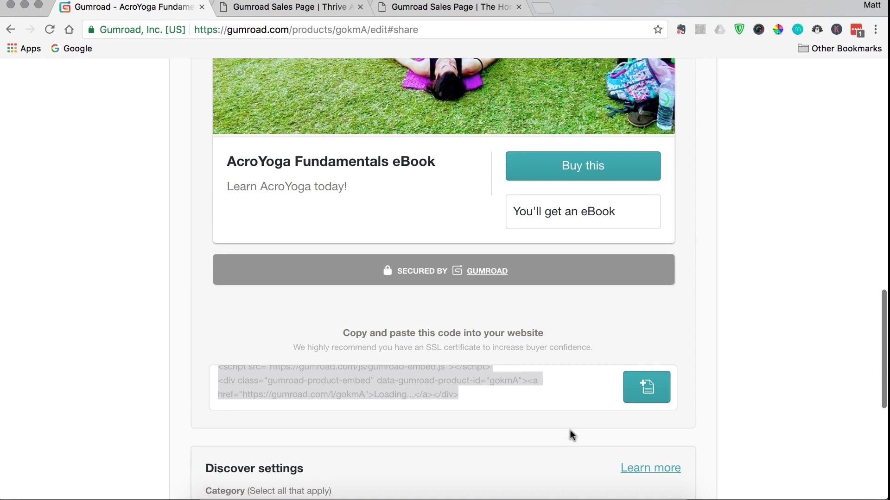
click(267, 9)
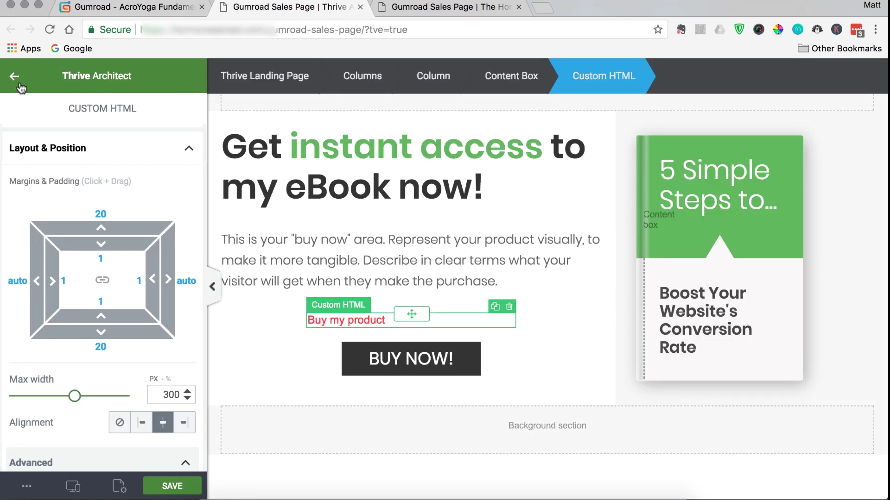
Add a Custom HTML block below BUY NOW holding the Gumroad product-card embed code
click(15, 76)
scroll(44, 259, down, 1)
scroll(45, 320, down, 6)
scroll(45, 322, down, 2)
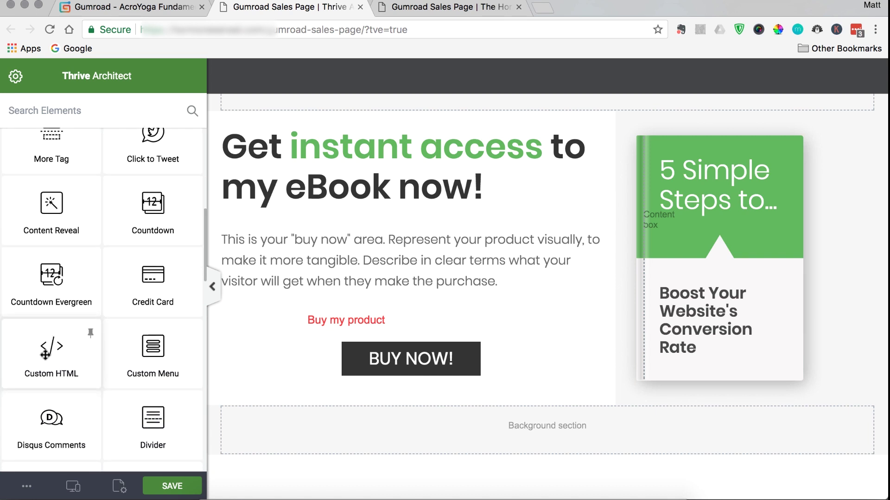
drag(51, 345, 568, 427)
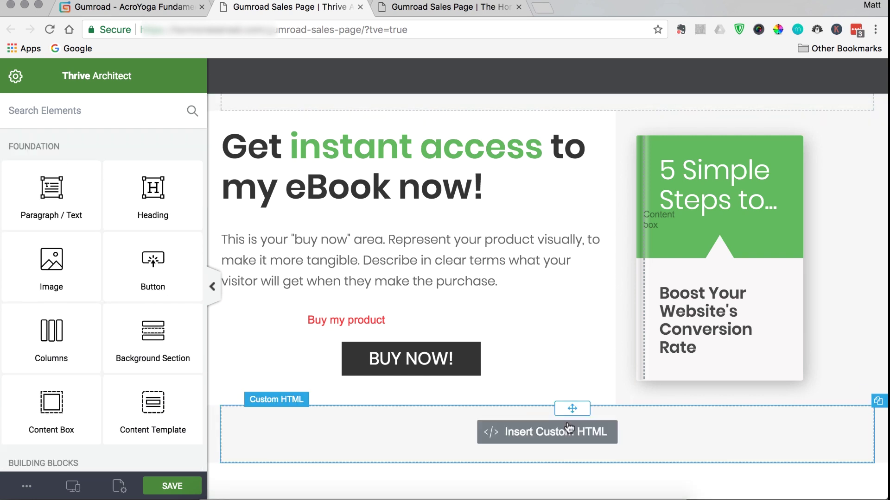
click(524, 434)
key(ctrl+v)
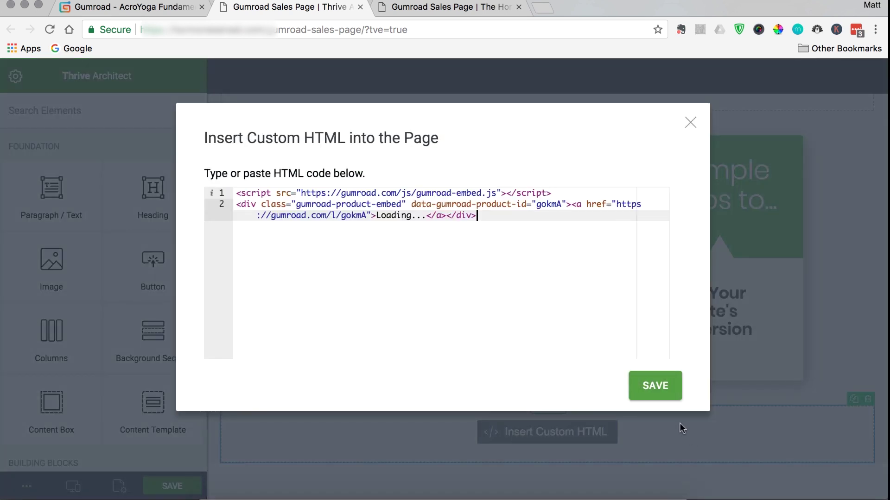
click(655, 386)
Save the page and open its preview
click(172, 486)
click(14, 488)
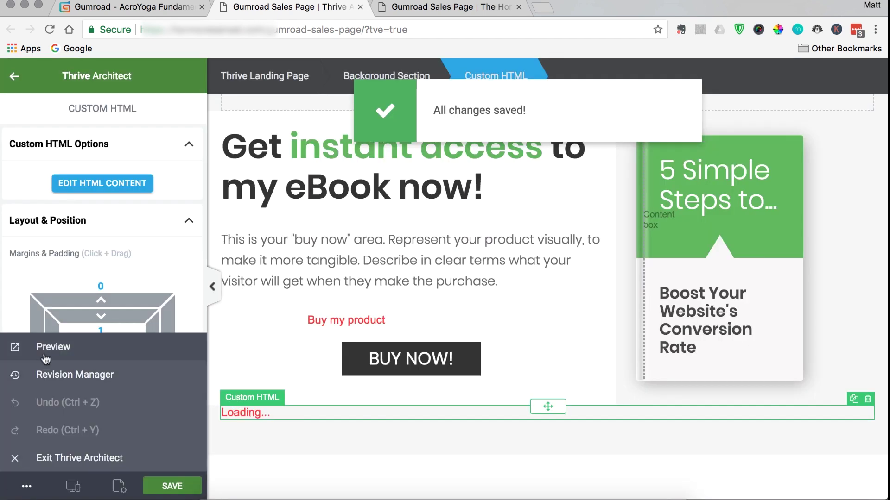
click(43, 351)
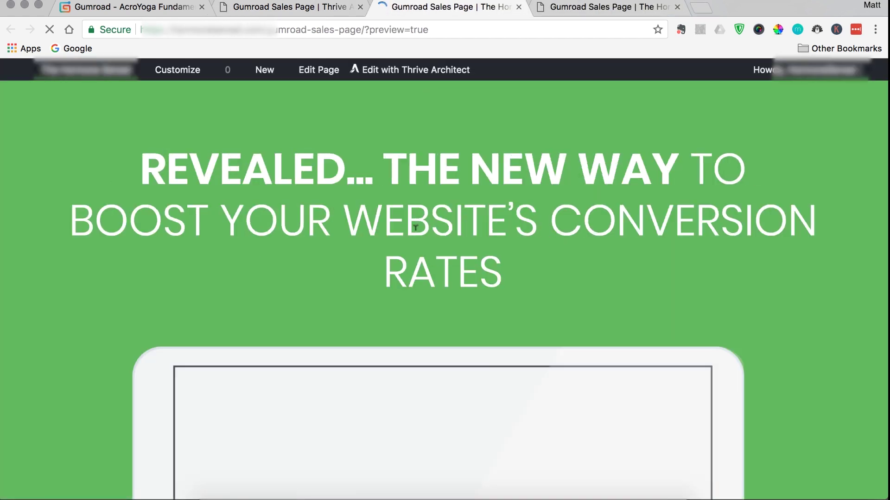
Scroll the preview to the AcroYoga Fundamentals eBook card ($29.99, 'Buy this') below BUY NOW
scroll(407, 239, down, 4)
scroll(391, 268, down, 5)
scroll(387, 279, down, 5)
scroll(387, 280, down, 5)
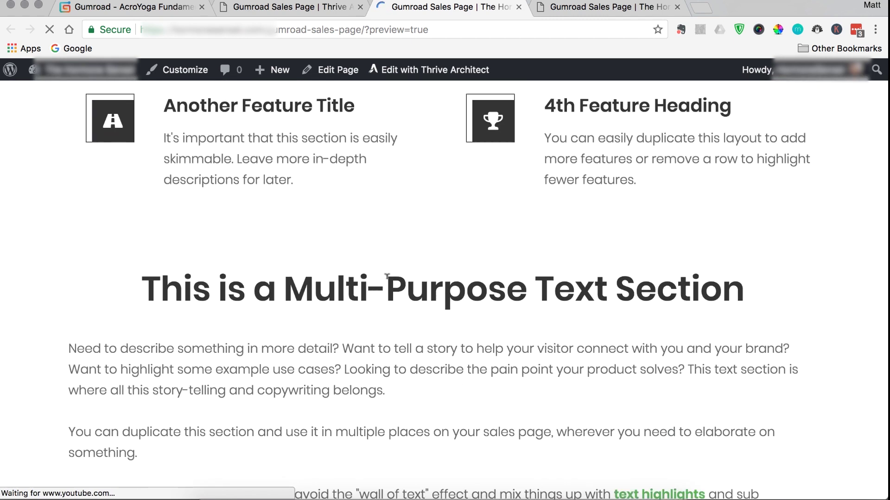
scroll(386, 279, down, 6)
scroll(387, 280, down, 3)
scroll(387, 281, down, 3)
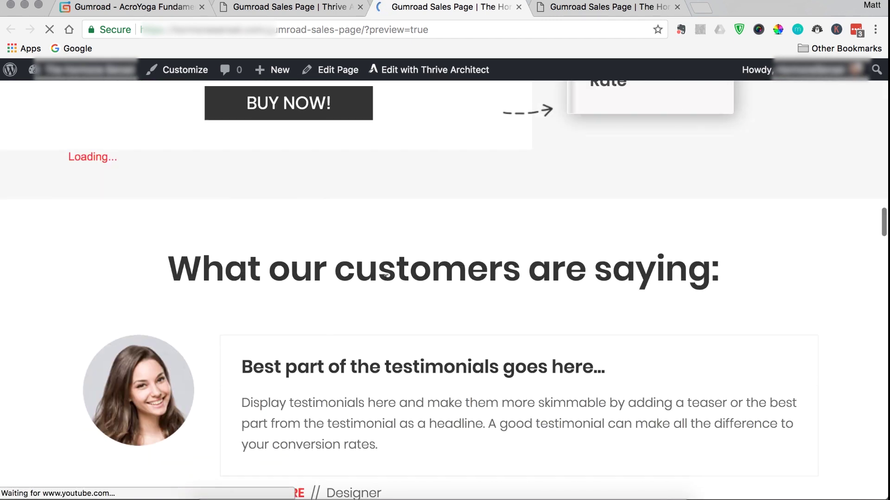
scroll(278, 255, up, 3)
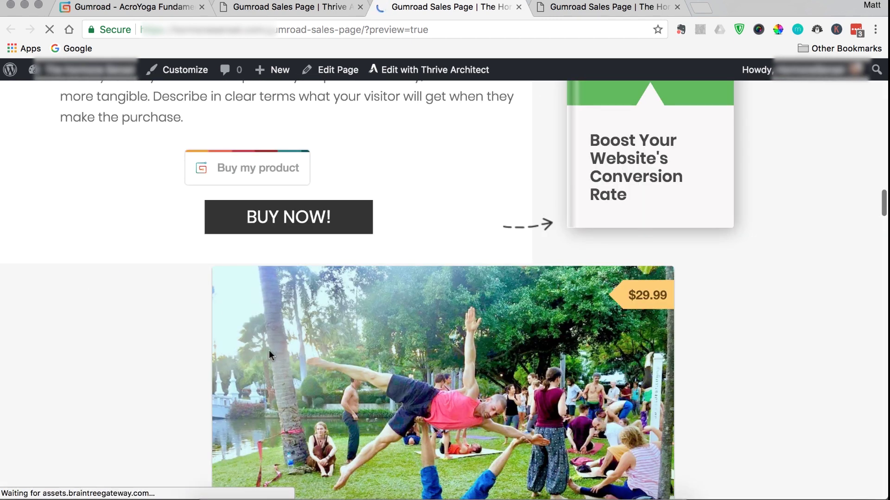
scroll(369, 348, down, 5)
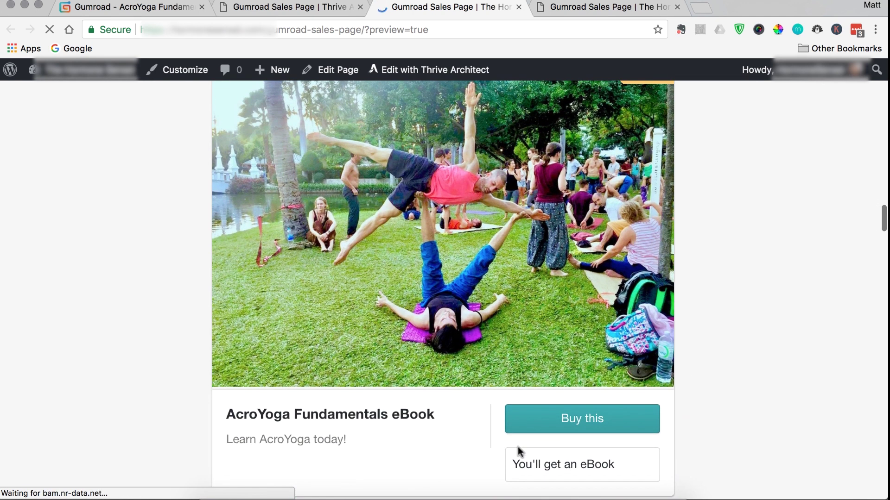
scroll(671, 446, down, 2)
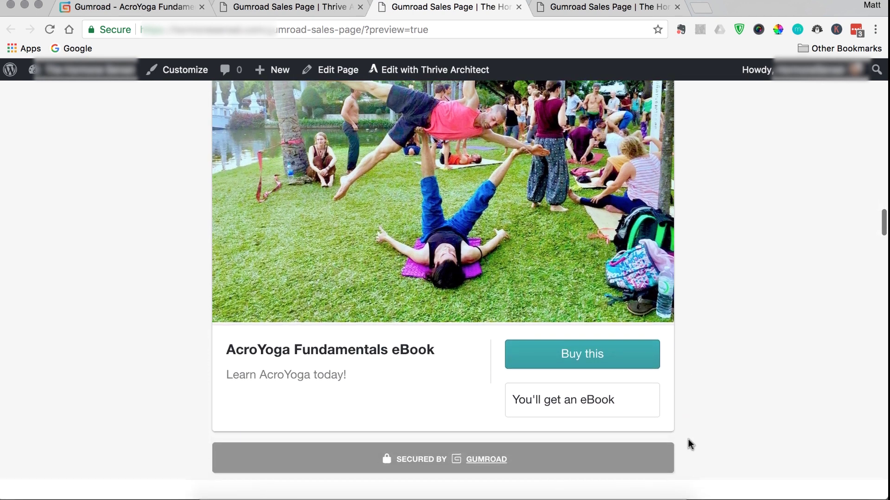
scroll(694, 438, up, 5)
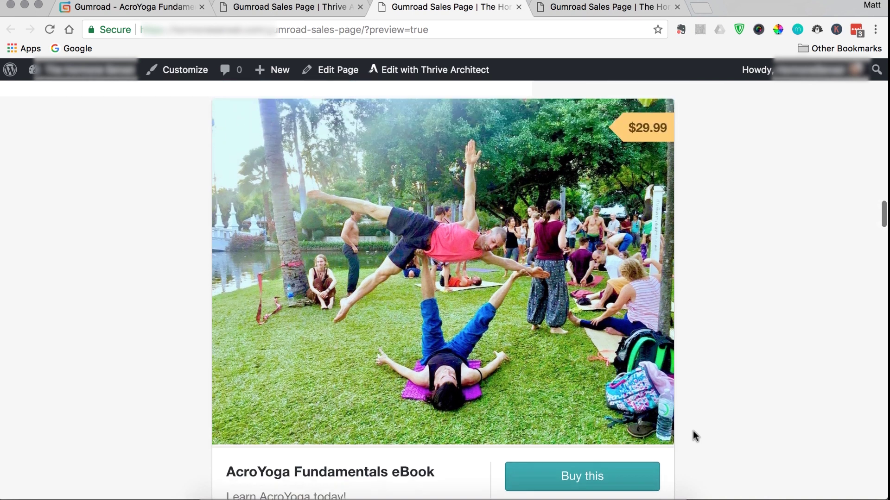